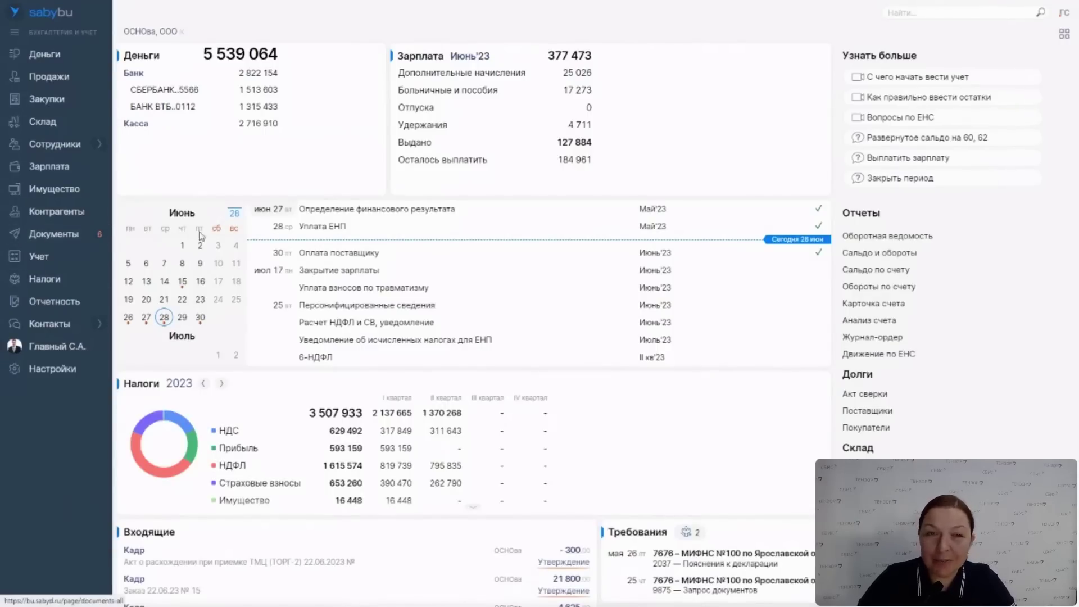
- Open the 2023 accounting calendar for ОСНОва, ООО and review its upcoming reports, tax calculations and payments
{"action": "mouse_move", "coordinate": [348, 17]}
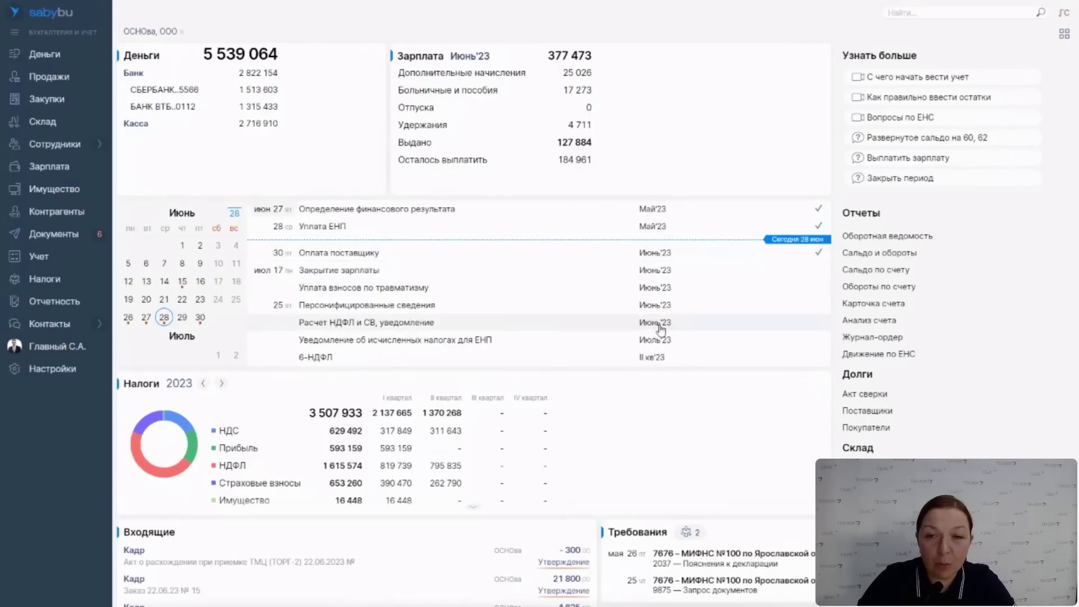
{"action": "scroll", "coordinate": [663, 343], "scroll_direction": "down", "scroll_amount": 1}
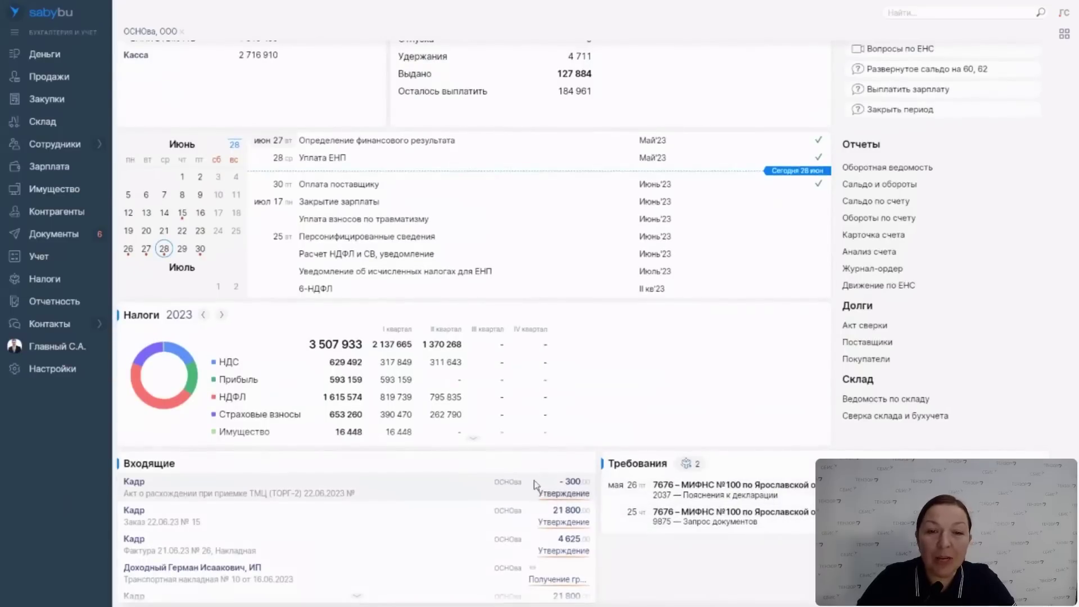
{"action": "scroll", "coordinate": [534, 474], "scroll_direction": "up", "scroll_amount": 1}
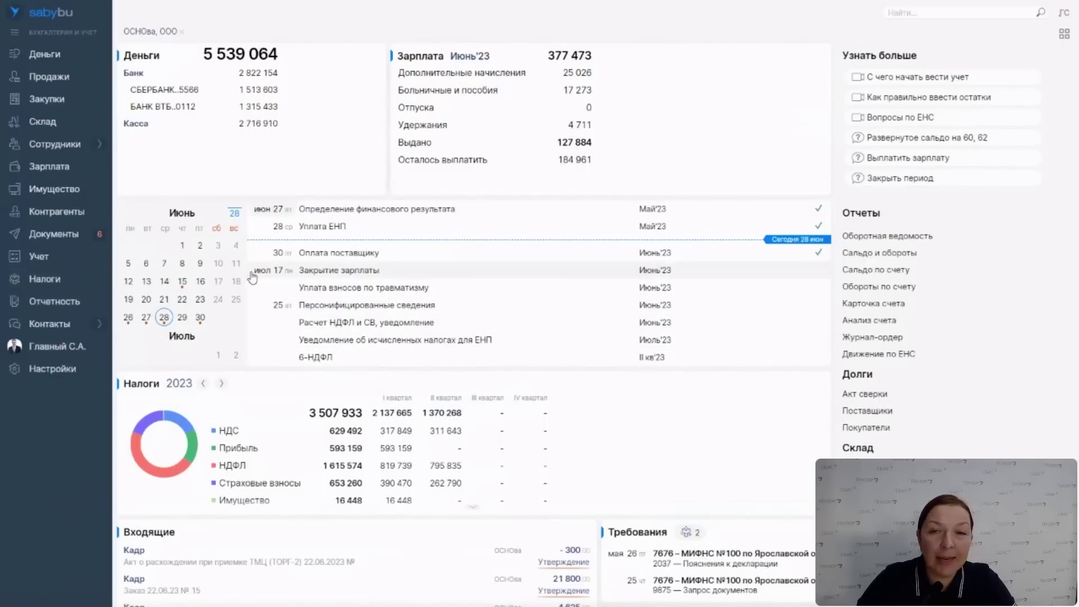
{"action": "left_click", "coordinate": [59, 260]}
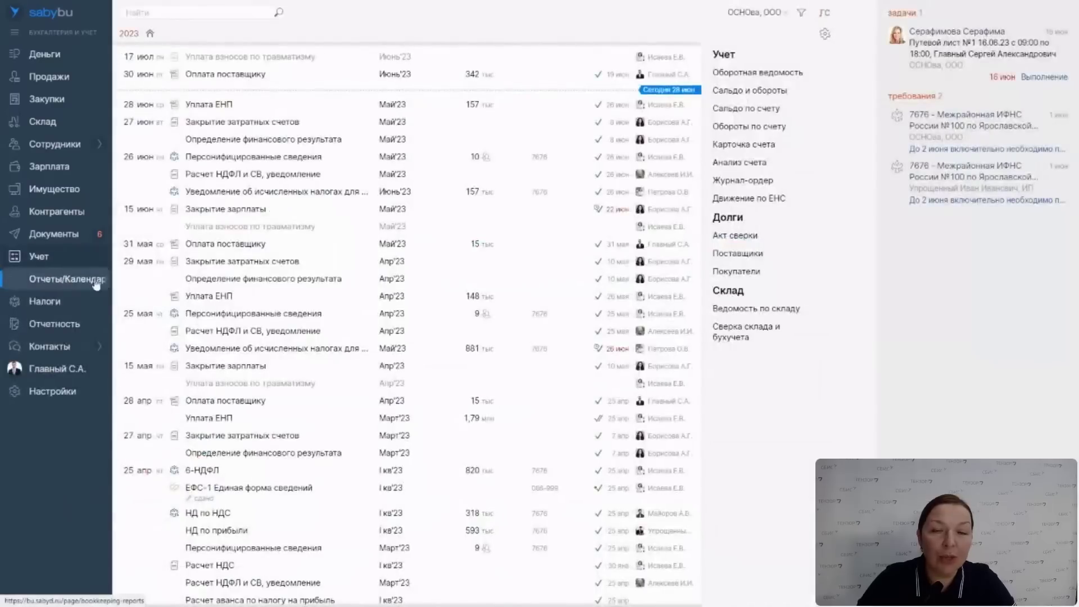
{"action": "left_click", "coordinate": [748, 13]}
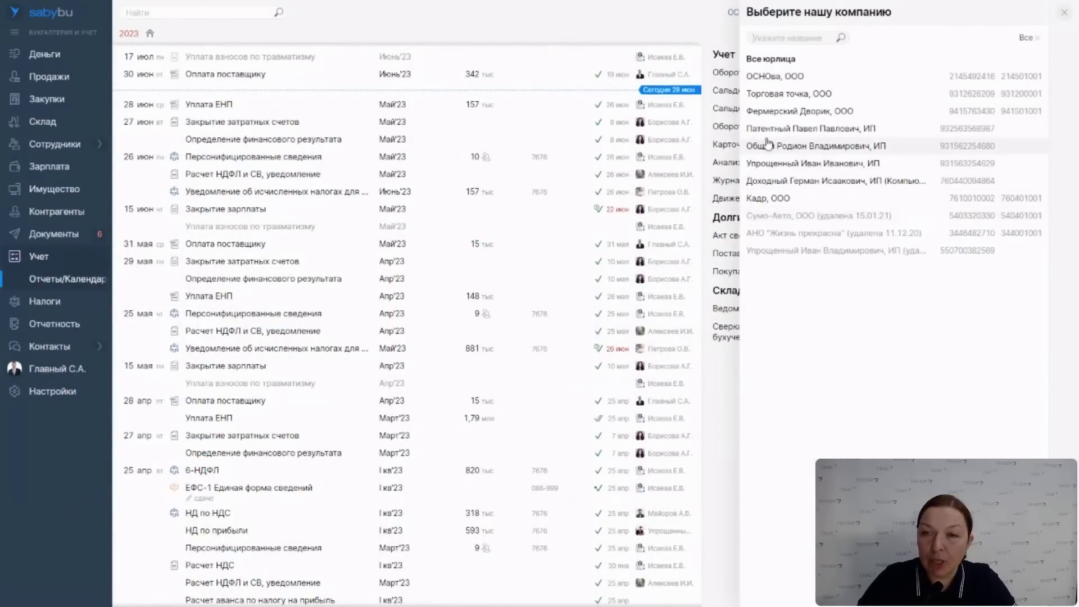
{"action": "left_click", "coordinate": [768, 79]}
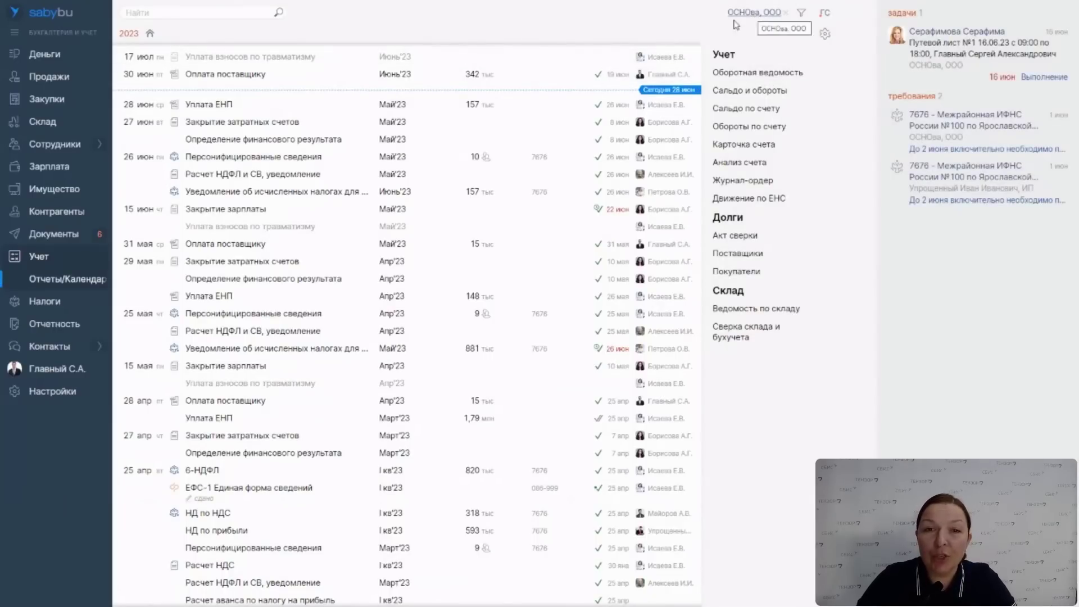
{"action": "scroll", "coordinate": [356, 198], "scroll_direction": "up", "scroll_amount": 5}
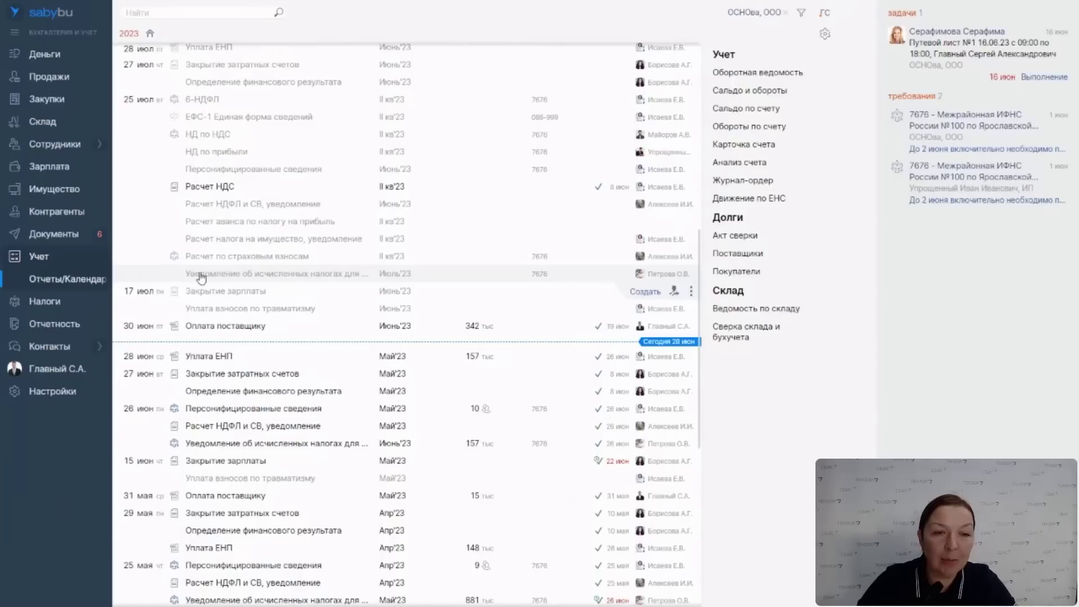
{"action": "scroll", "coordinate": [328, 282], "scroll_direction": "up", "scroll_amount": 3}
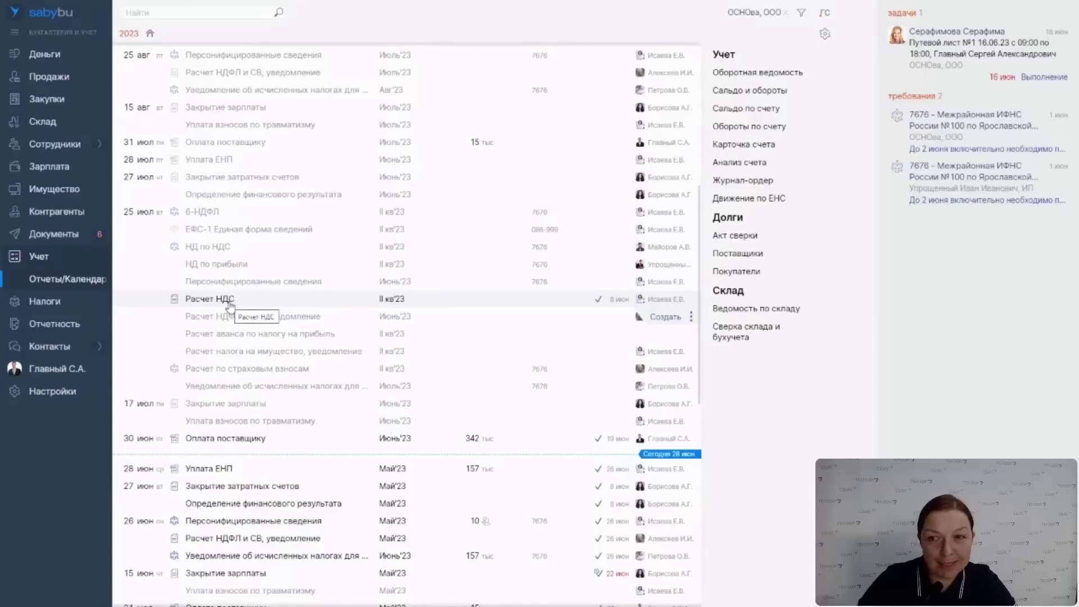
- Open the 2023 tax overview and examine the company's tax load and yearly tax trend
{"action": "left_click", "coordinate": [71, 307]}
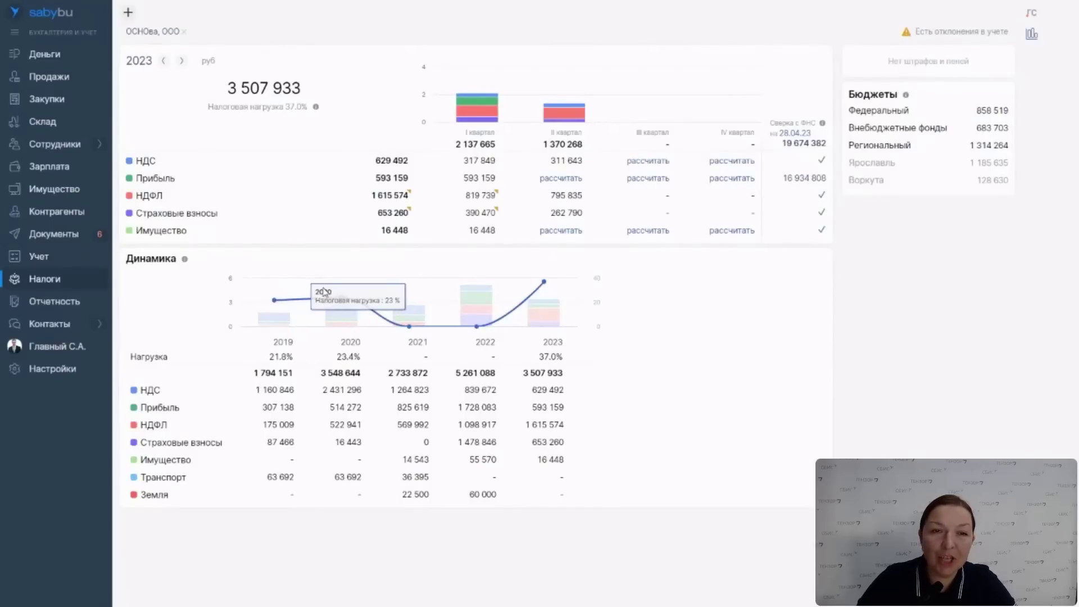
{"action": "mouse_move", "coordinate": [566, 315]}
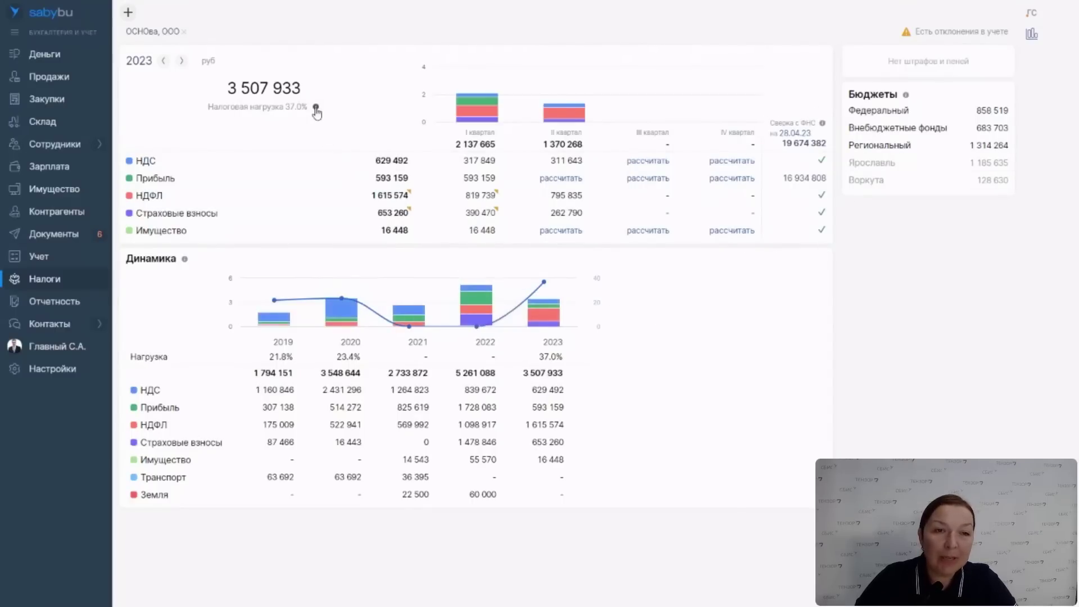
{"action": "mouse_move", "coordinate": [316, 109]}
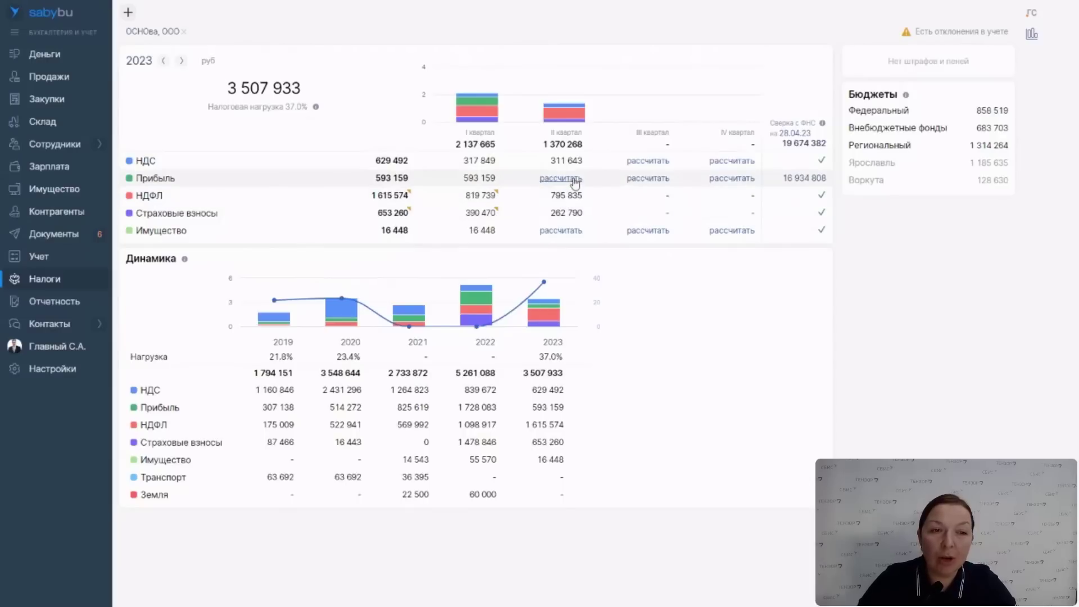
- Switch the tax overview to Торговая точка, ООО and open its УСН calculation for the second quarter
{"action": "left_click", "coordinate": [148, 31]}
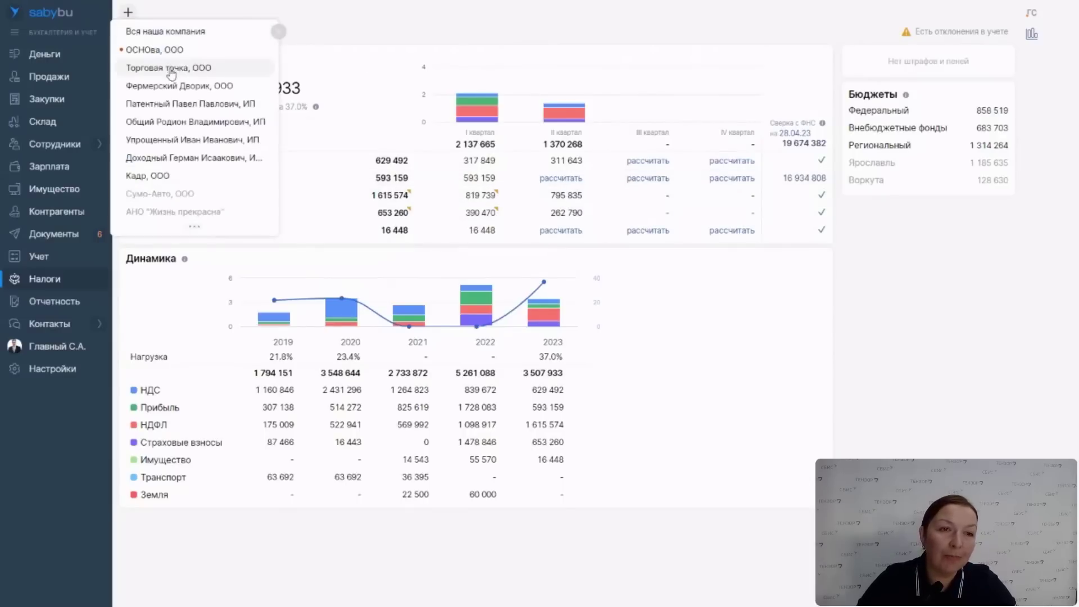
{"action": "left_click", "coordinate": [160, 68]}
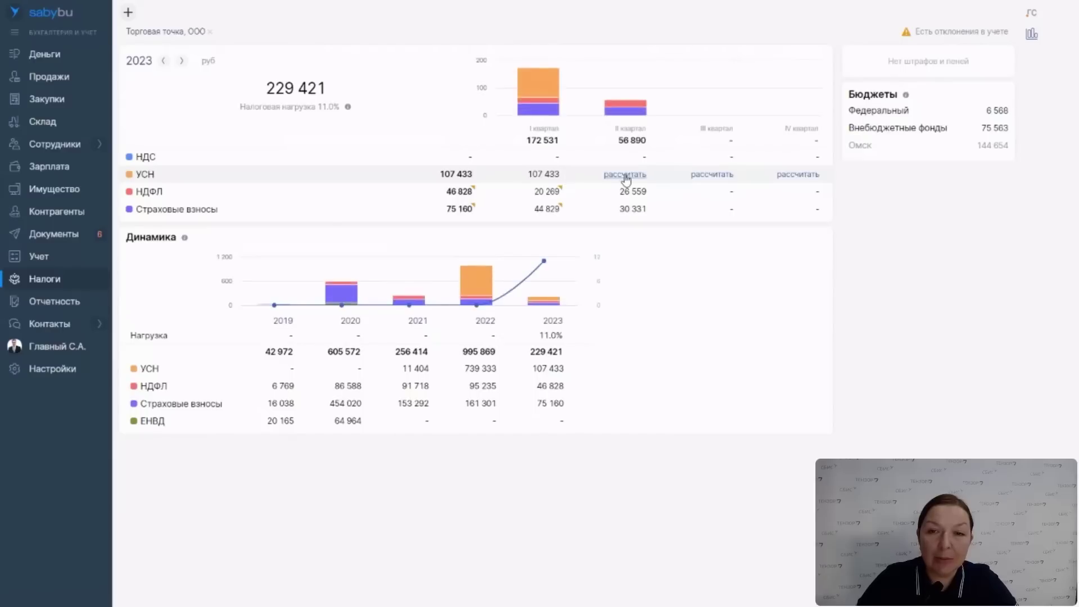
{"action": "left_click", "coordinate": [625, 174]}
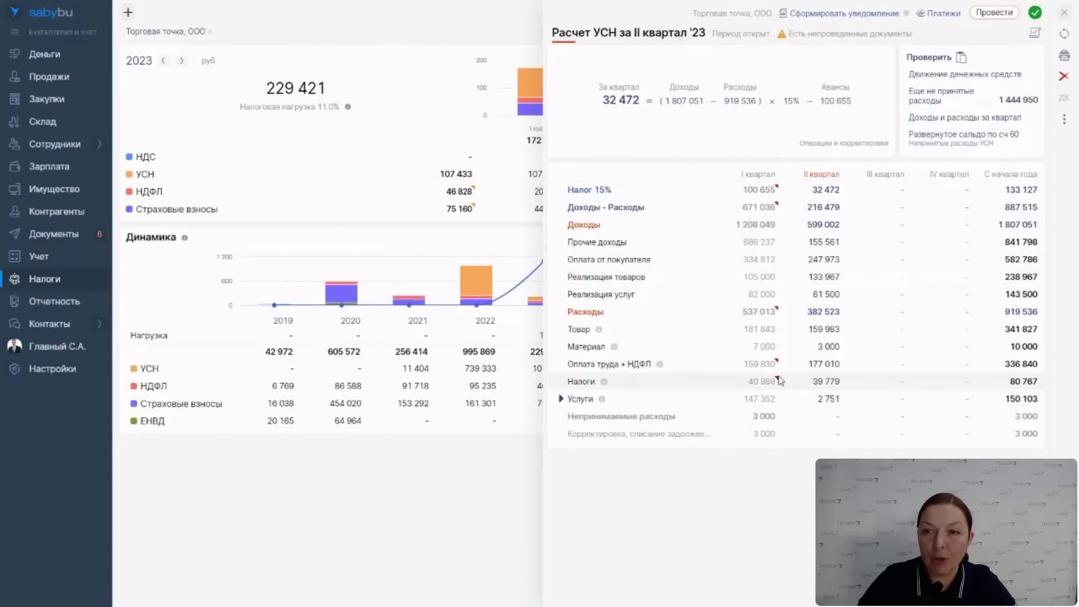
{"action": "mouse_move", "coordinate": [777, 382]}
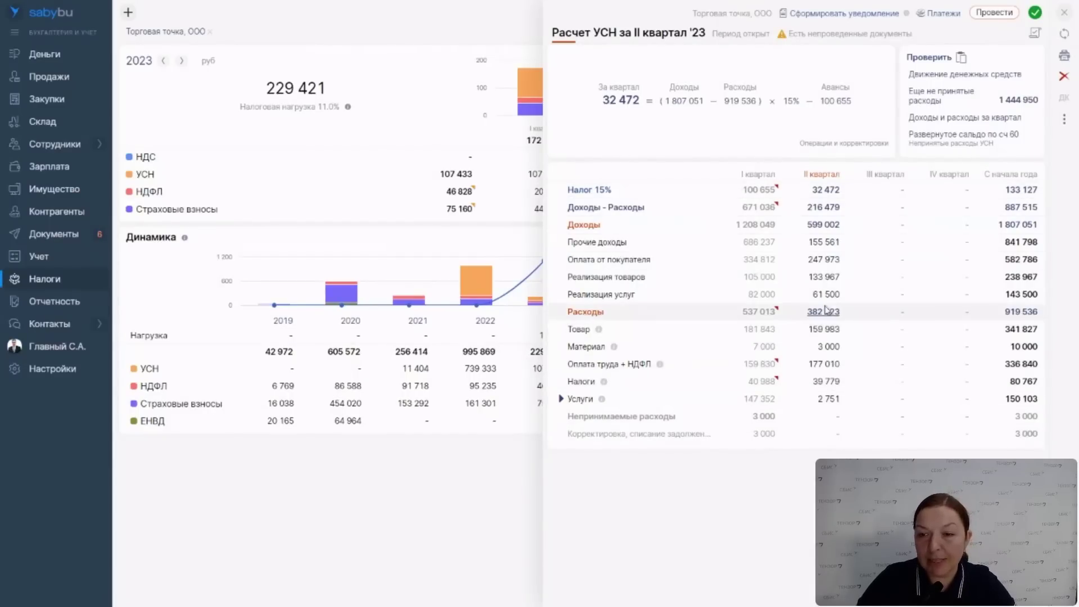
- Trace the second-quarter Реализация товаров income to the retail revenue document No. 250 and its postings, and return to the calculation
{"action": "left_click", "coordinate": [828, 277]}
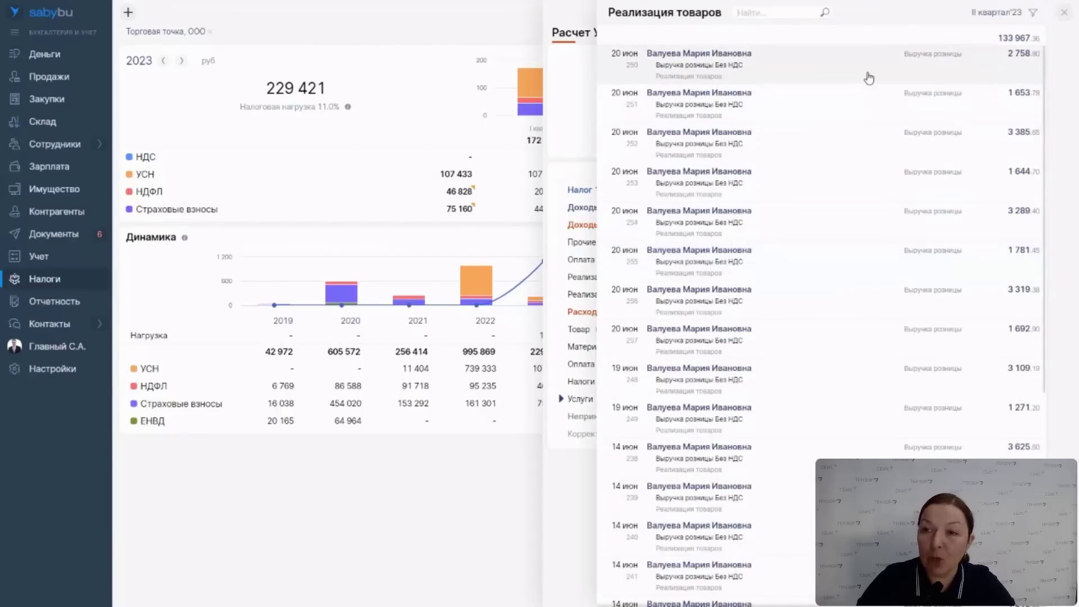
{"action": "left_click", "coordinate": [869, 78]}
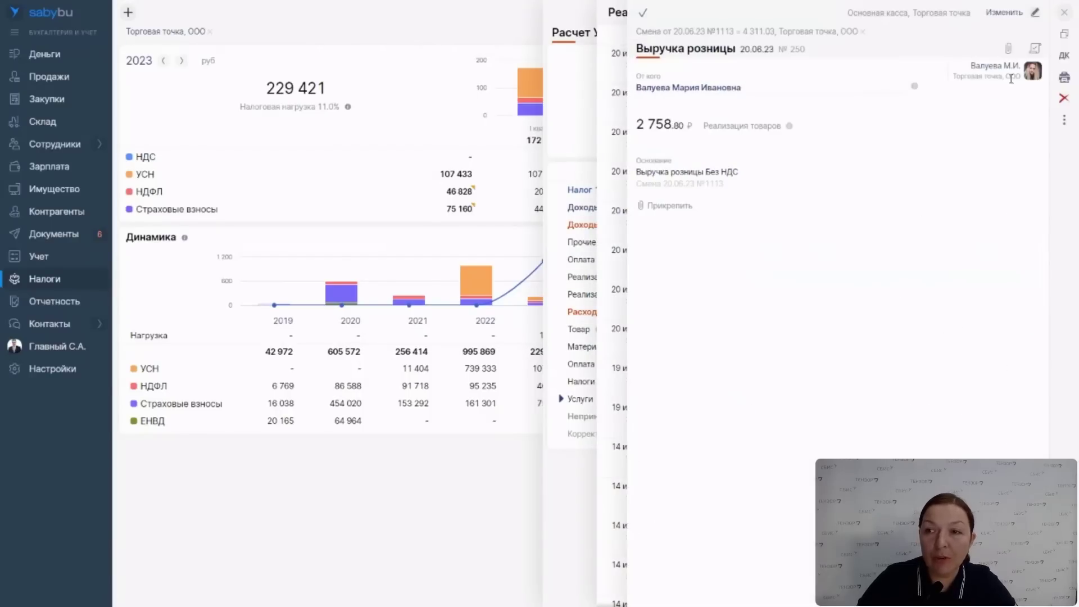
{"action": "left_click", "coordinate": [1064, 56]}
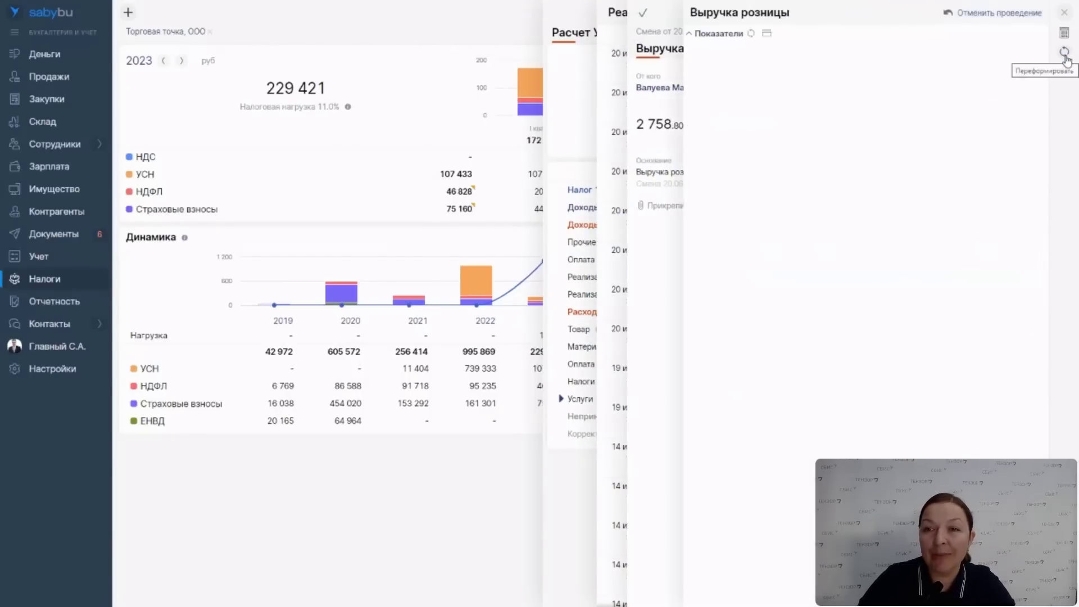
{"action": "left_click", "coordinate": [1064, 13]}
{"action": "left_click", "coordinate": [1064, 14]}
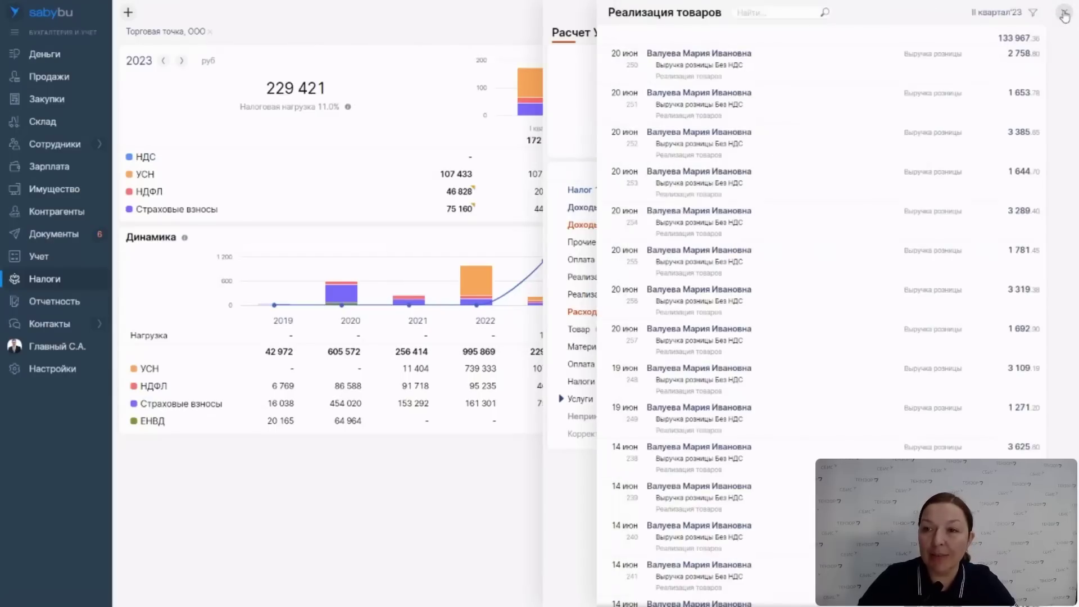
{"action": "left_click", "coordinate": [1064, 14]}
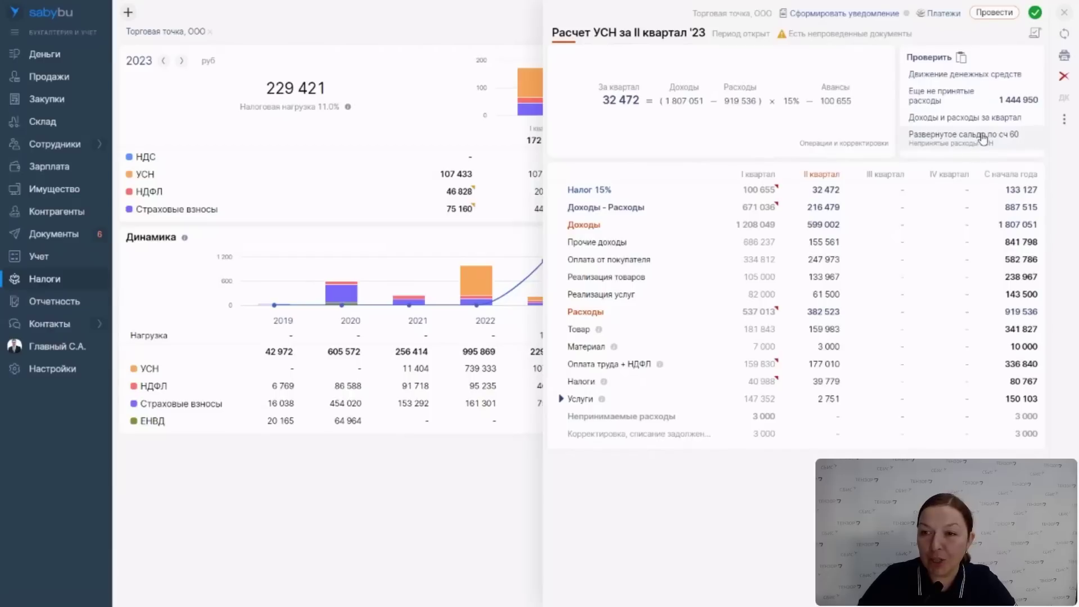
- Check the not yet accepted goods expenses and the list of unposted documents behind the УСН calculation
{"action": "left_click", "coordinate": [954, 101]}
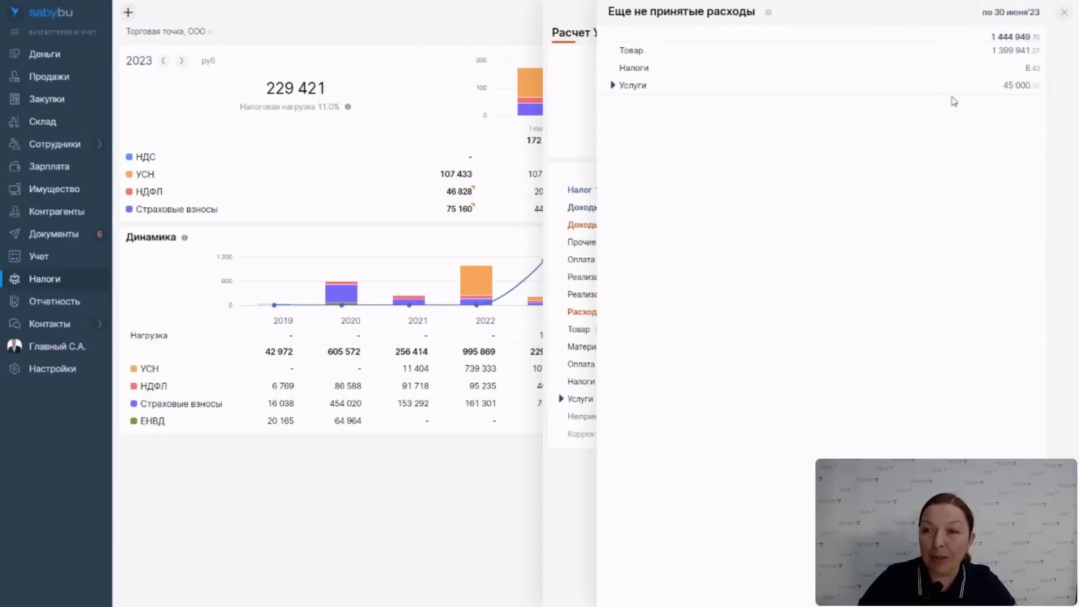
{"action": "left_click", "coordinate": [918, 52]}
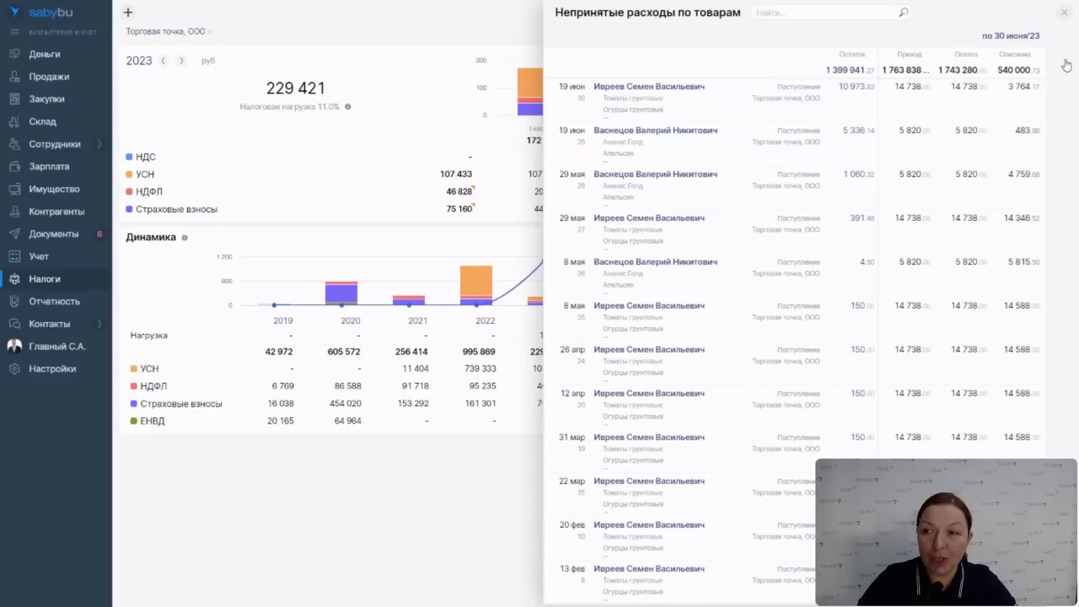
{"action": "left_click", "coordinate": [1063, 12]}
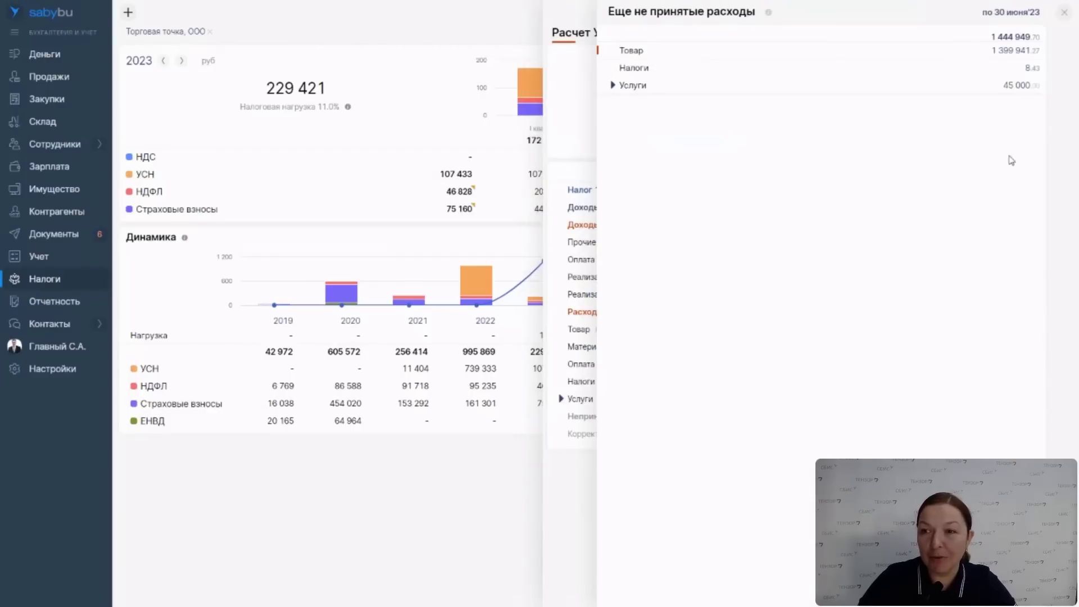
{"action": "left_click", "coordinate": [1064, 12]}
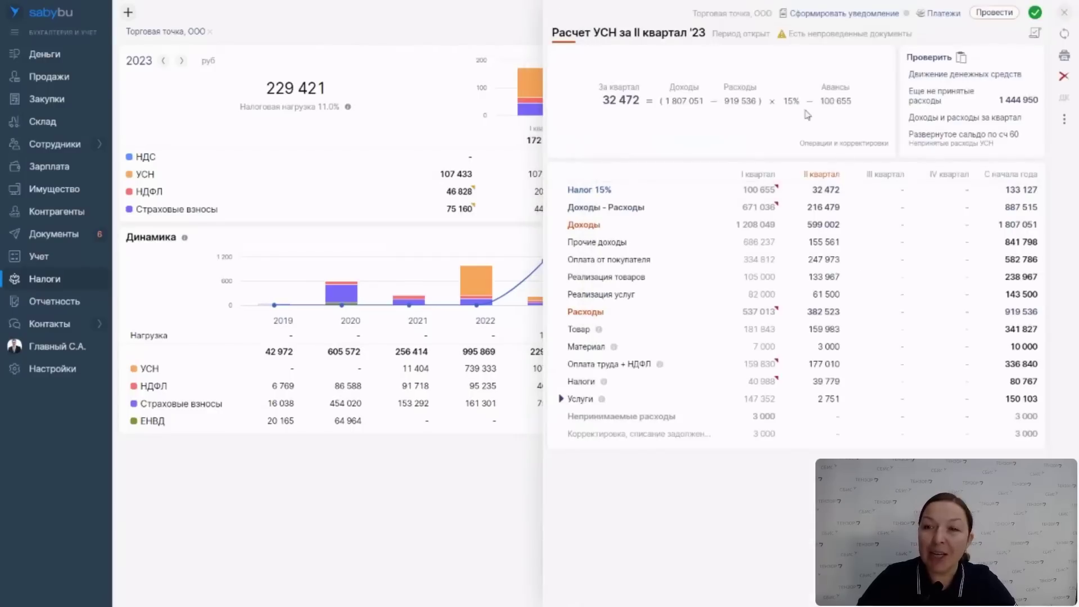
{"action": "left_click", "coordinate": [795, 35]}
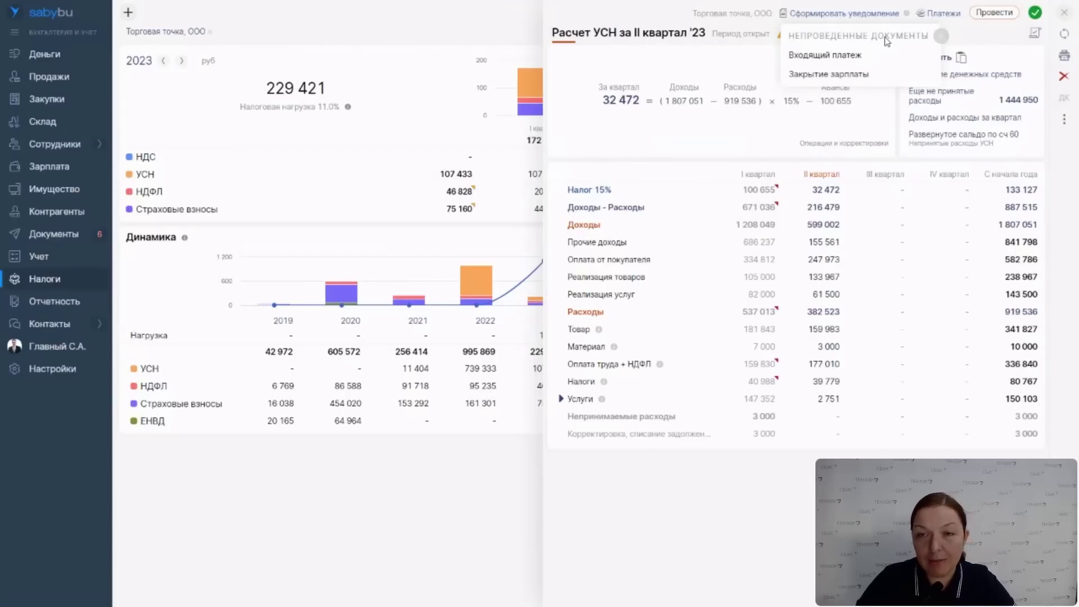
{"action": "left_click", "coordinate": [940, 38]}
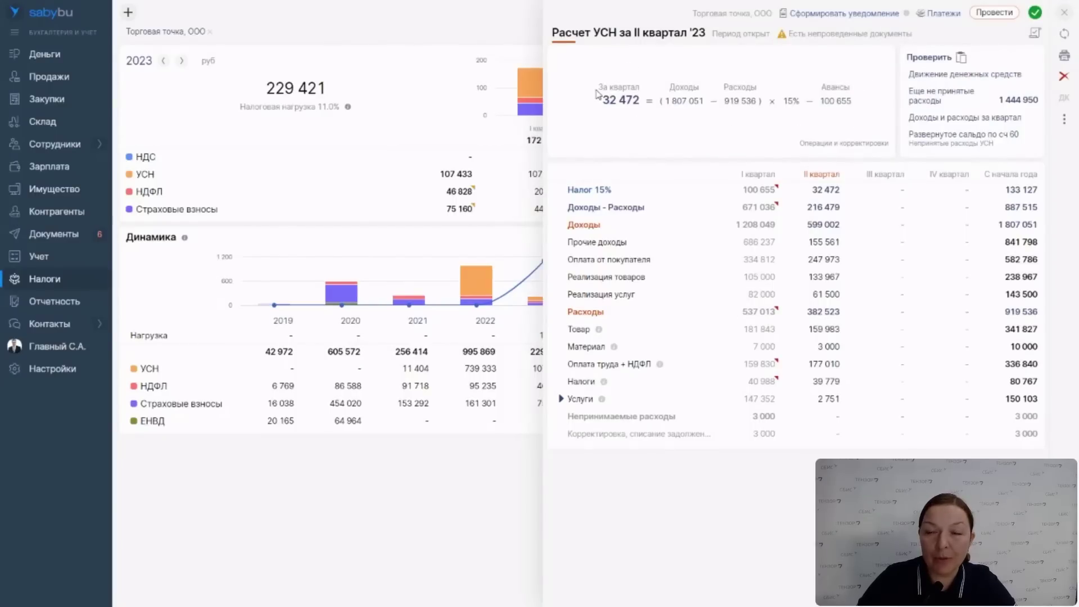
- Post the second-quarter УСН calculation and generate the notification of calculated taxes for ЕНП from it
{"action": "left_click", "coordinate": [722, 34]}
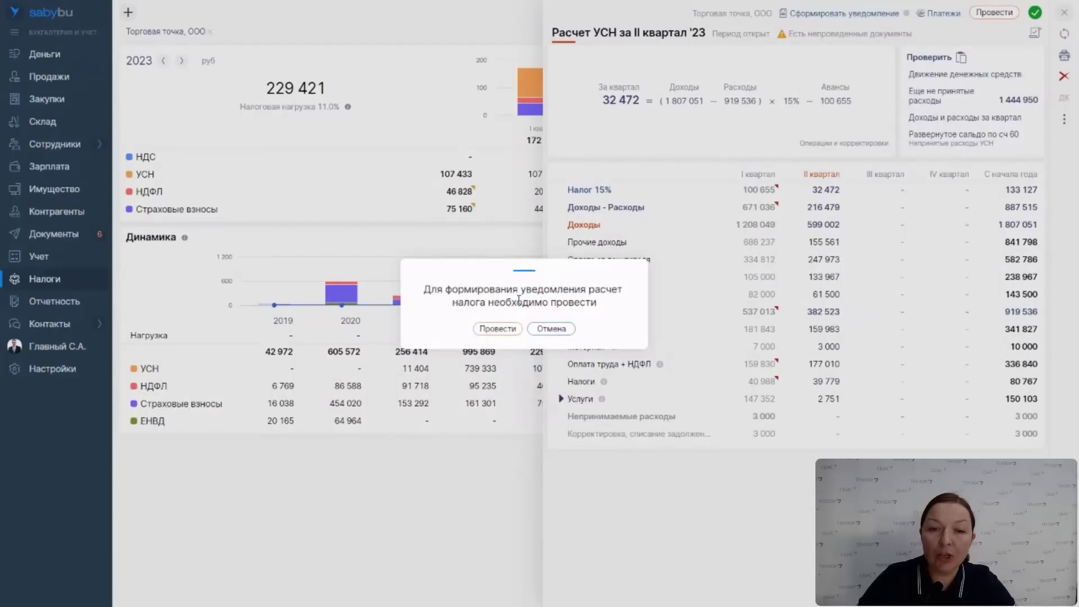
{"action": "left_click", "coordinate": [498, 328]}
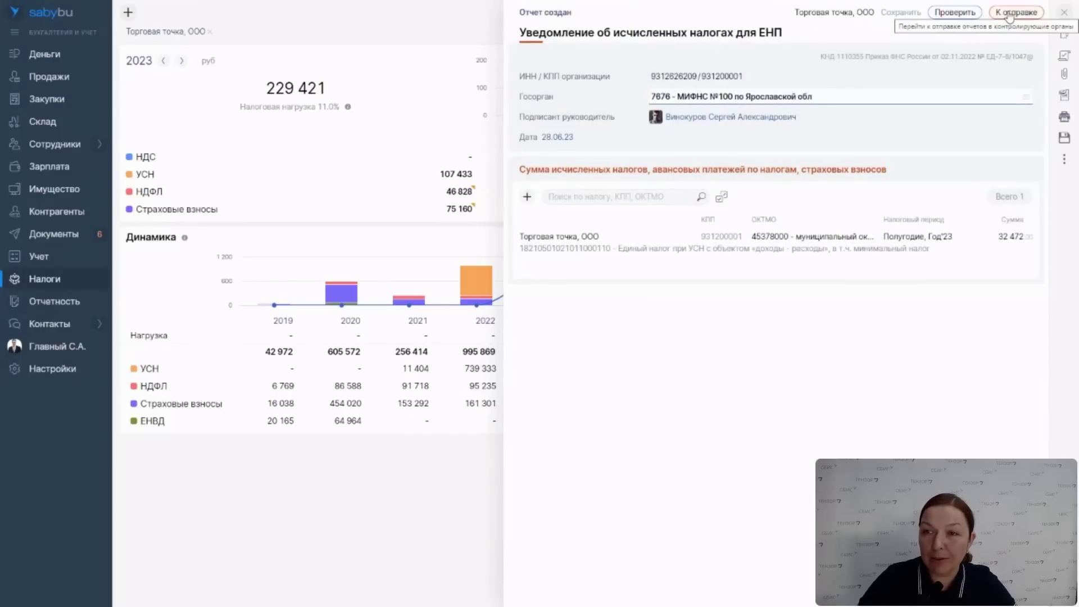
{"action": "left_click", "coordinate": [1064, 12]}
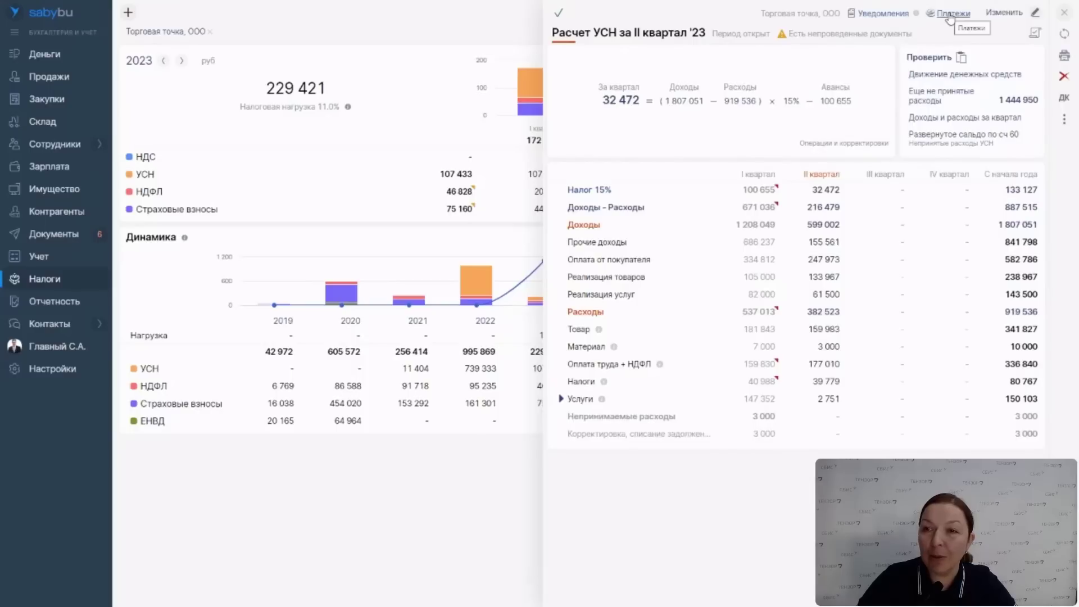
- Open the payments for the УСН calculation and view the draft payment order for topping up the ЕНС
{"action": "left_click", "coordinate": [949, 16]}
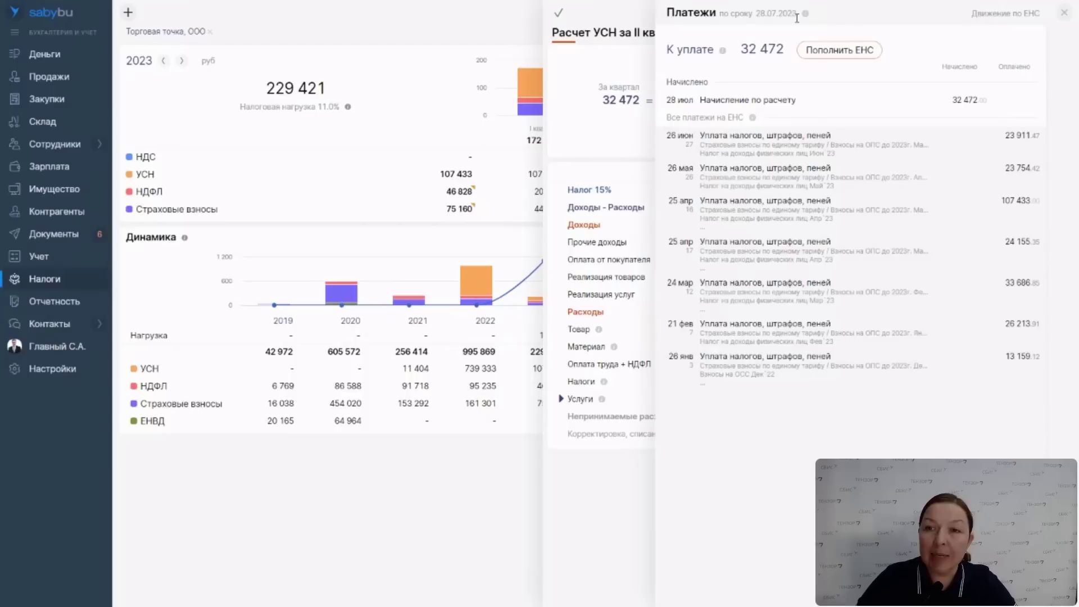
{"action": "left_click_drag", "start_coordinate": [798, 17], "coordinate": [710, 14]}
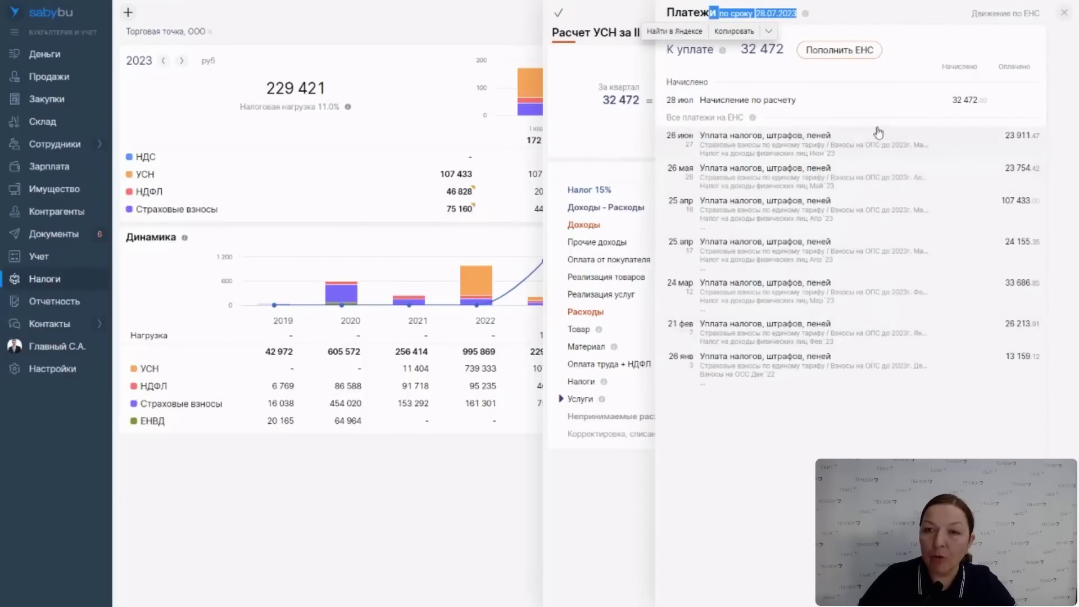
{"action": "left_click", "coordinate": [861, 36]}
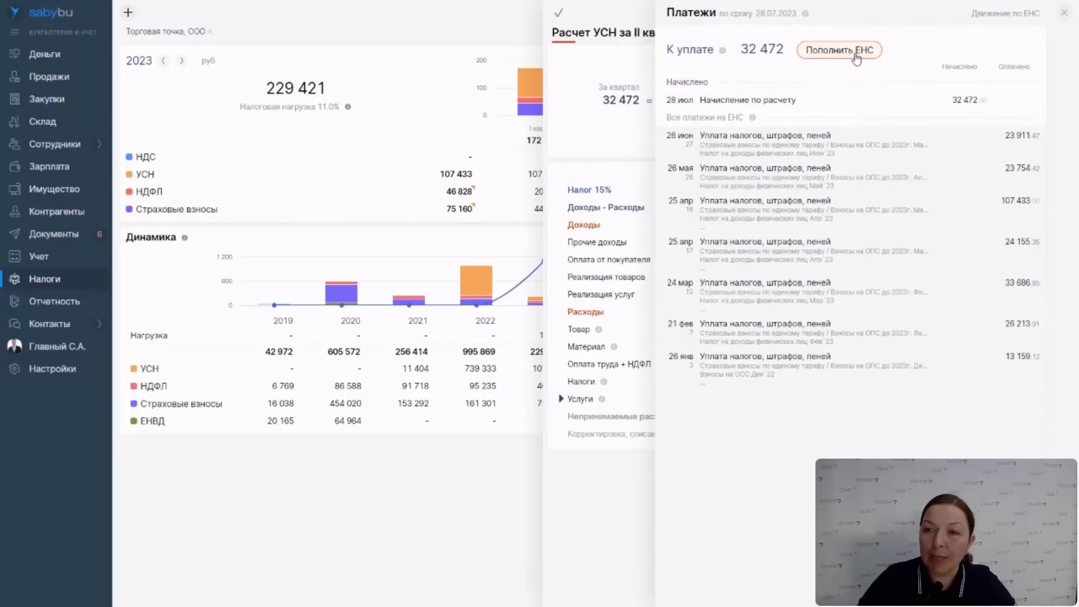
{"action": "left_click", "coordinate": [856, 54]}
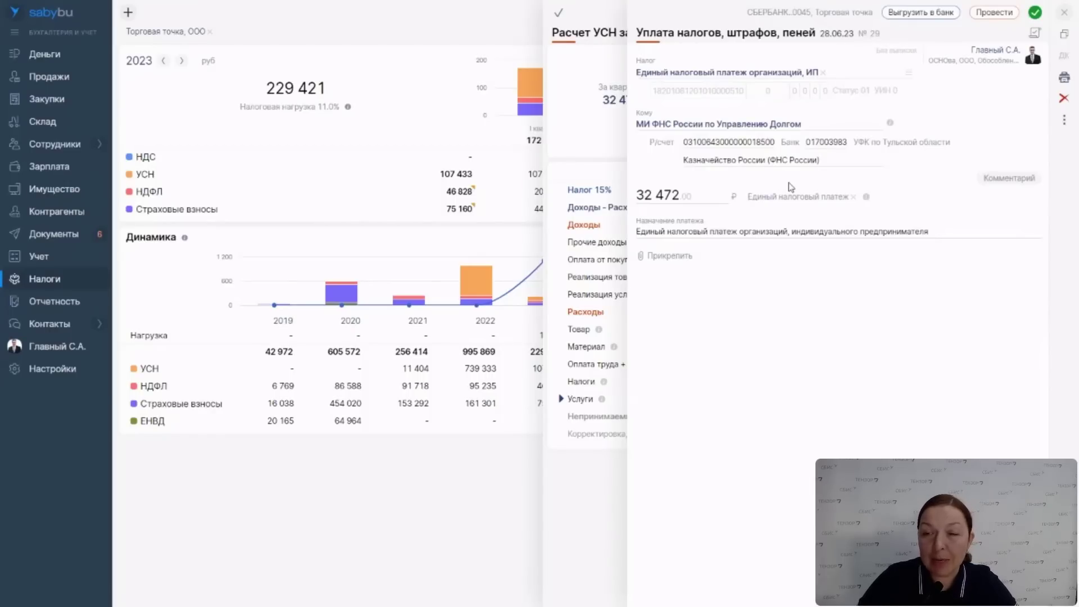
{"action": "mouse_move", "coordinate": [817, 142]}
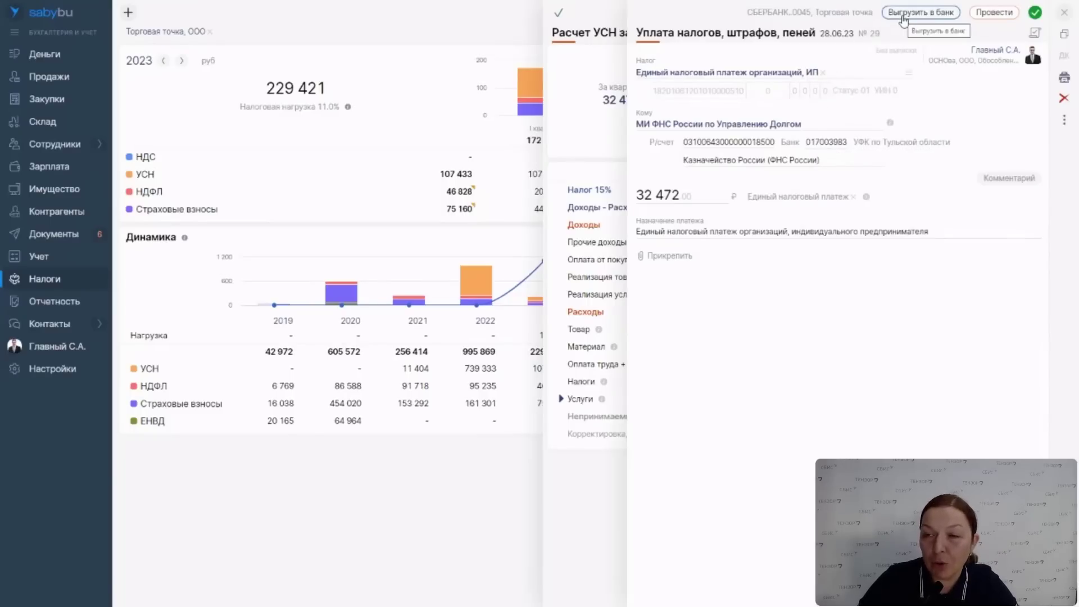
{"action": "left_click", "coordinate": [1064, 13]}
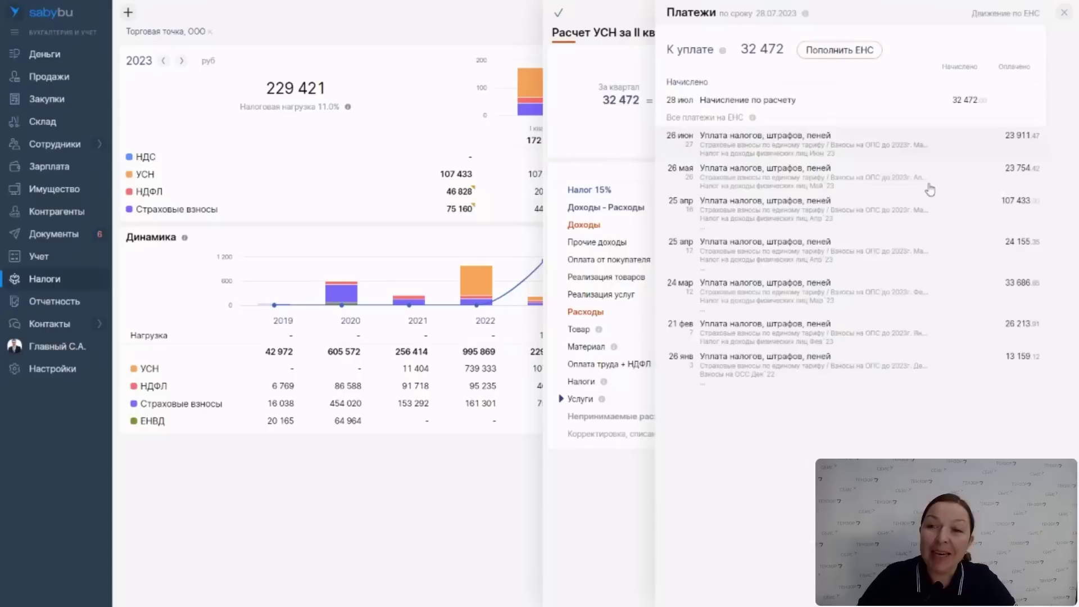
- Close the УСН payments and calculation, and bring up the July tasks in the Учет reports calendar
{"action": "left_click", "coordinate": [1064, 13]}
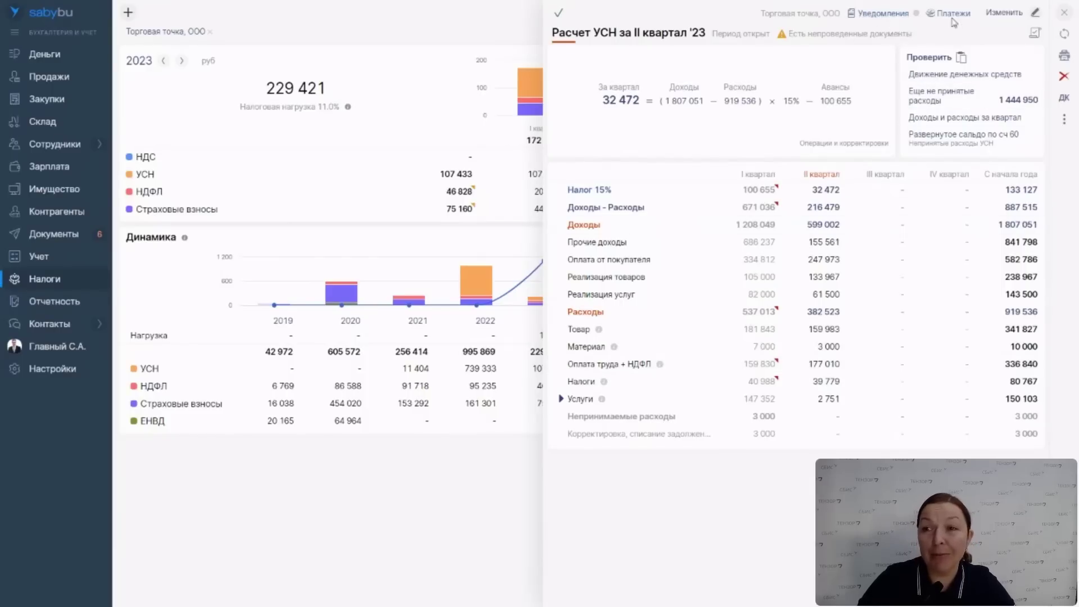
{"action": "left_click", "coordinate": [1064, 12]}
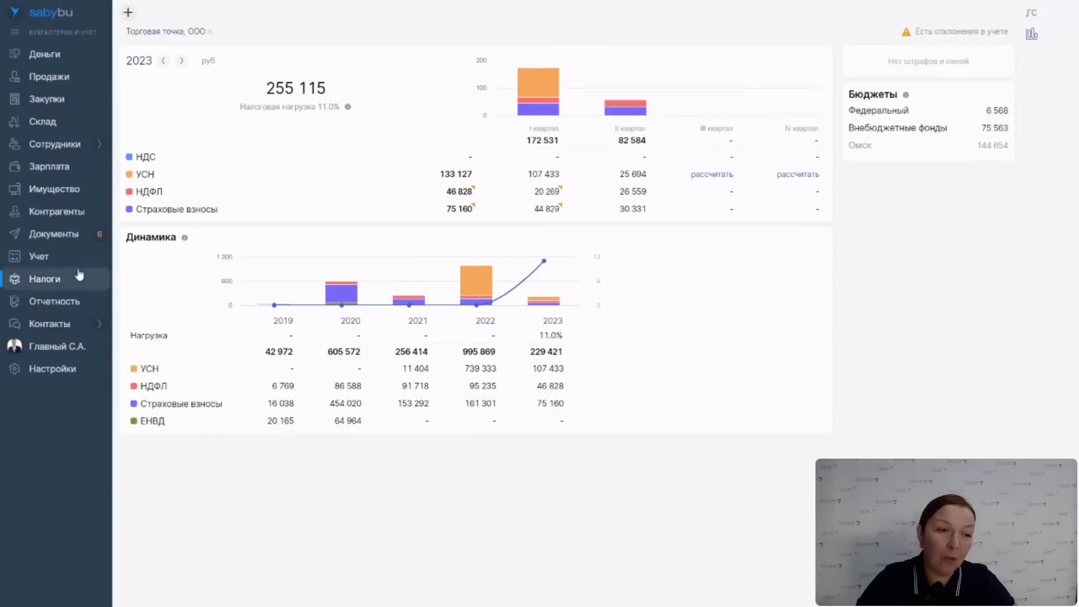
{"action": "mouse_move", "coordinate": [48, 259]}
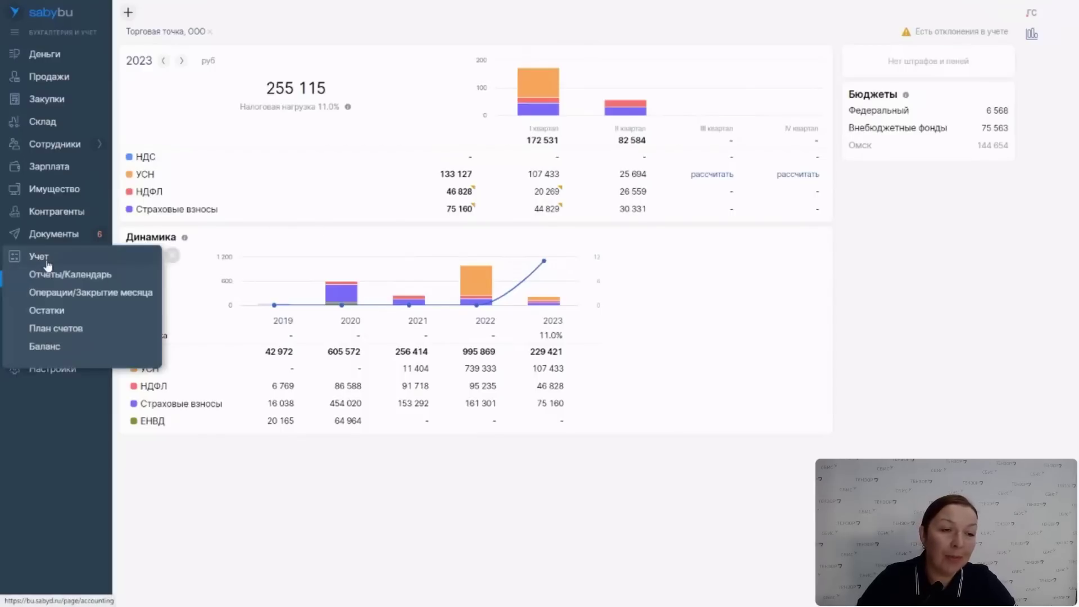
{"action": "mouse_move", "coordinate": [358, 305]}
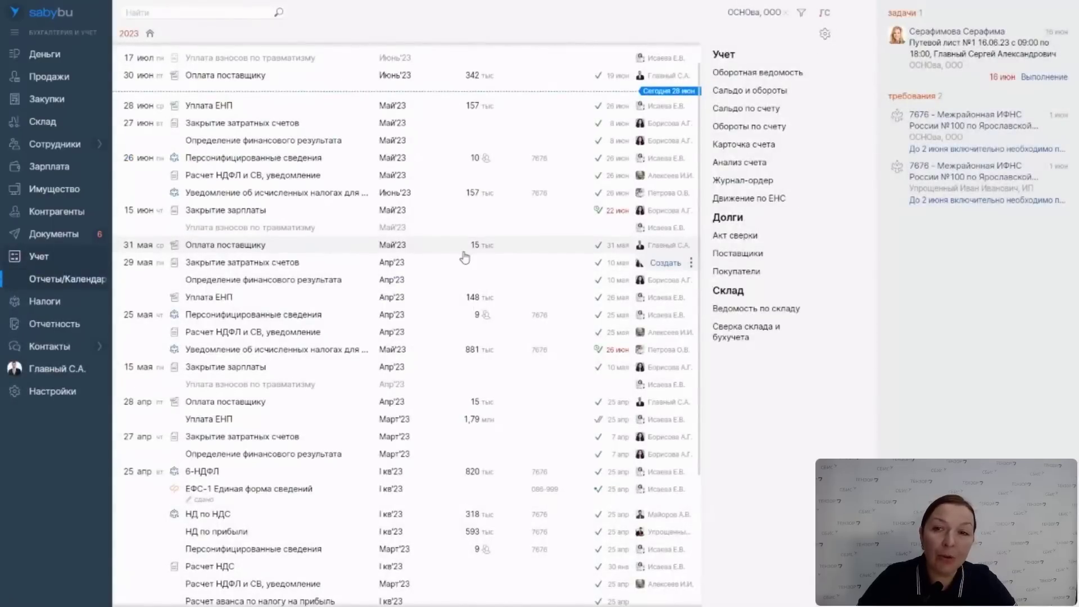
{"action": "scroll", "coordinate": [464, 254], "scroll_direction": "up", "scroll_amount": 3}
{"action": "scroll", "coordinate": [464, 254], "scroll_direction": "up", "scroll_amount": 3}
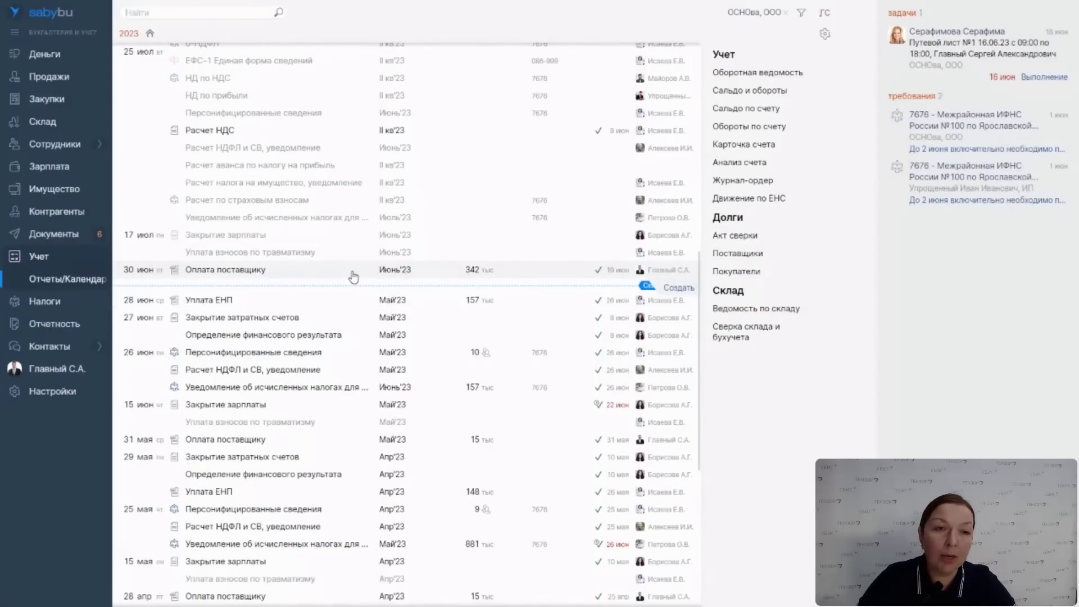
- Open the Июнь'23 Расчет НДФЛ и СВ and close the previous payroll month from it so insurance contributions are calculated
{"action": "left_click", "coordinate": [224, 151]}
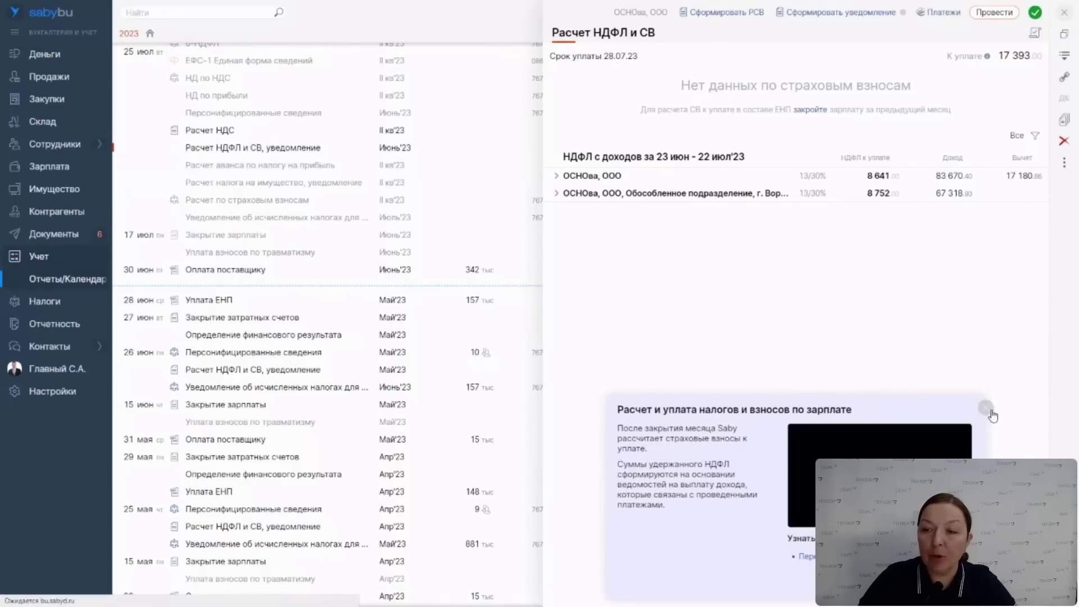
{"action": "left_click", "coordinate": [987, 410]}
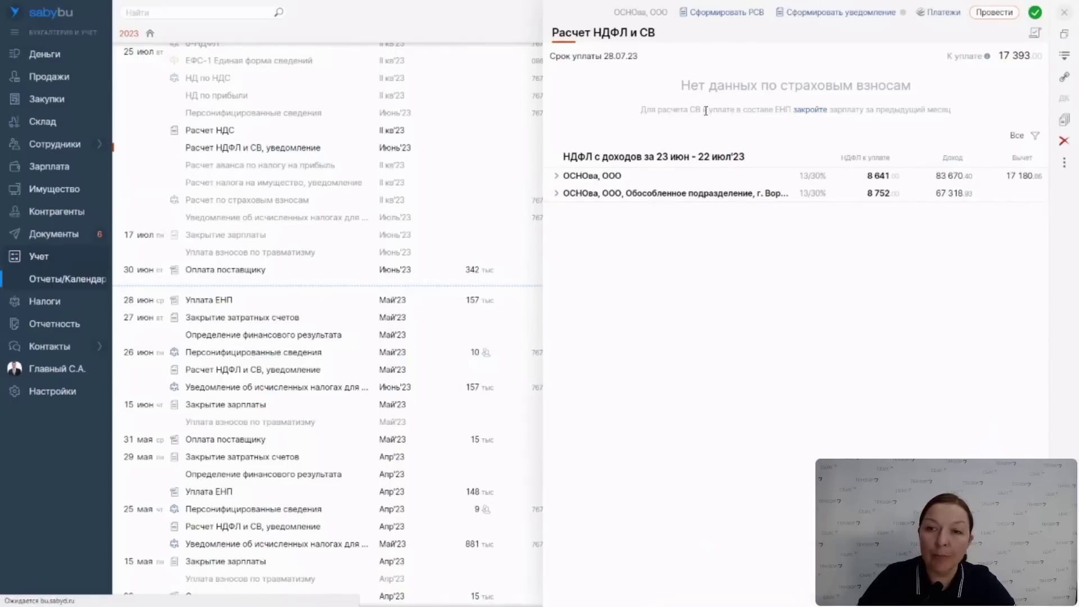
{"action": "left_click", "coordinate": [805, 112]}
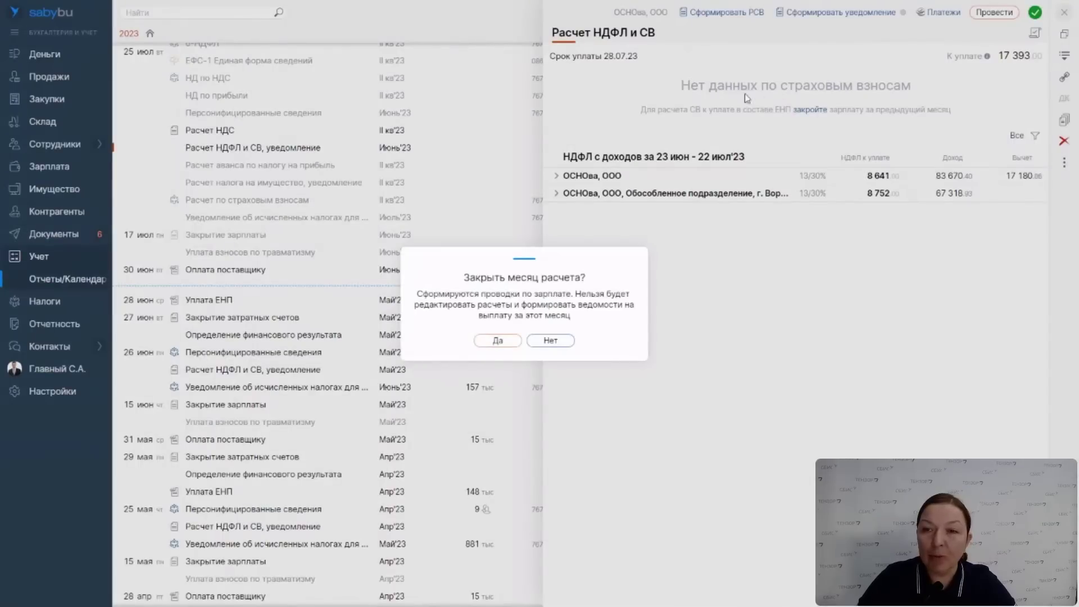
{"action": "left_click", "coordinate": [506, 341]}
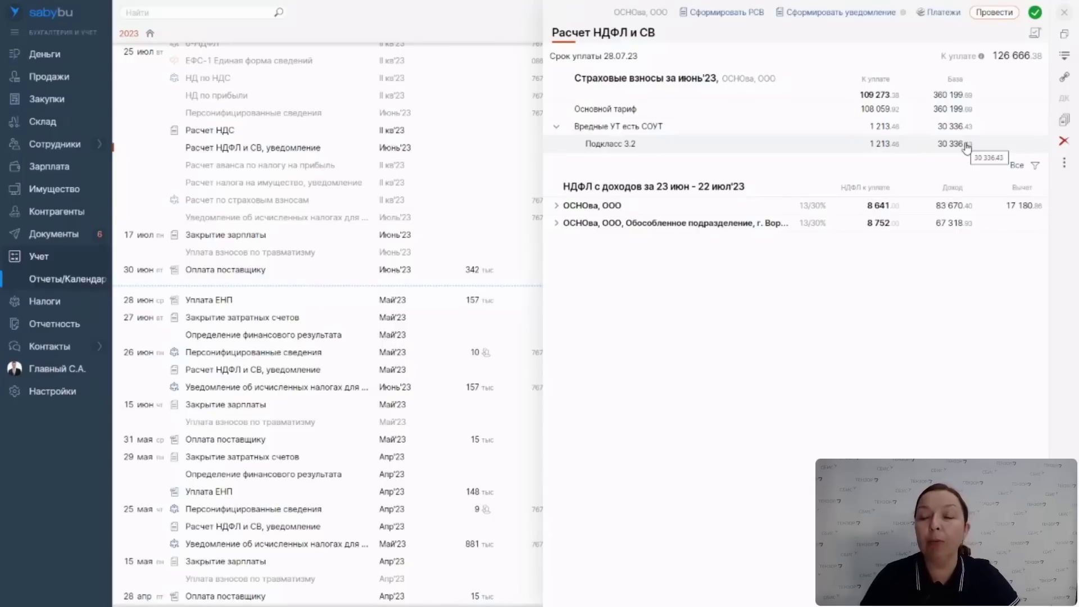
- Review the НДФЛ for 23 июн - 22 июл'23 by company and separate division, along with the payout statements behind it
{"action": "left_click", "coordinate": [556, 223]}
{"action": "left_click", "coordinate": [557, 206]}
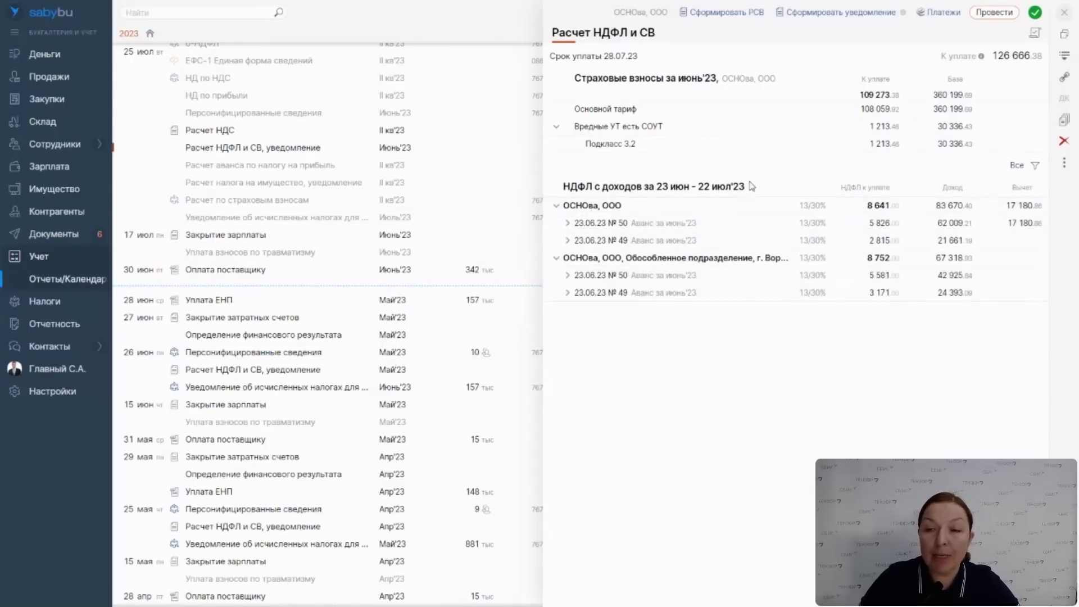
{"action": "left_click_drag", "start_coordinate": [749, 188], "coordinate": [646, 187]}
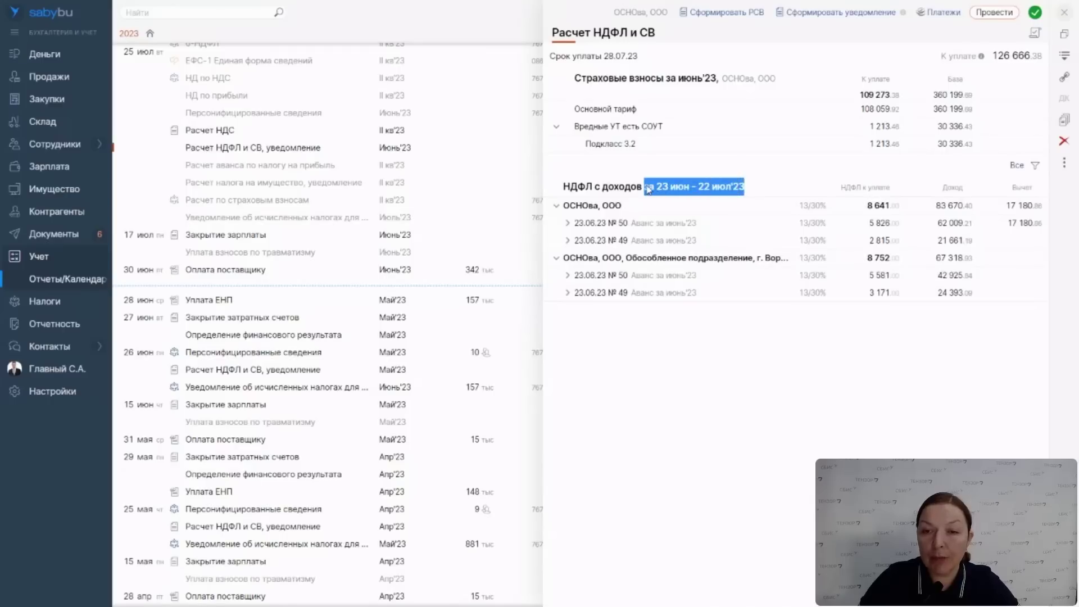
{"action": "left_click", "coordinate": [760, 188]}
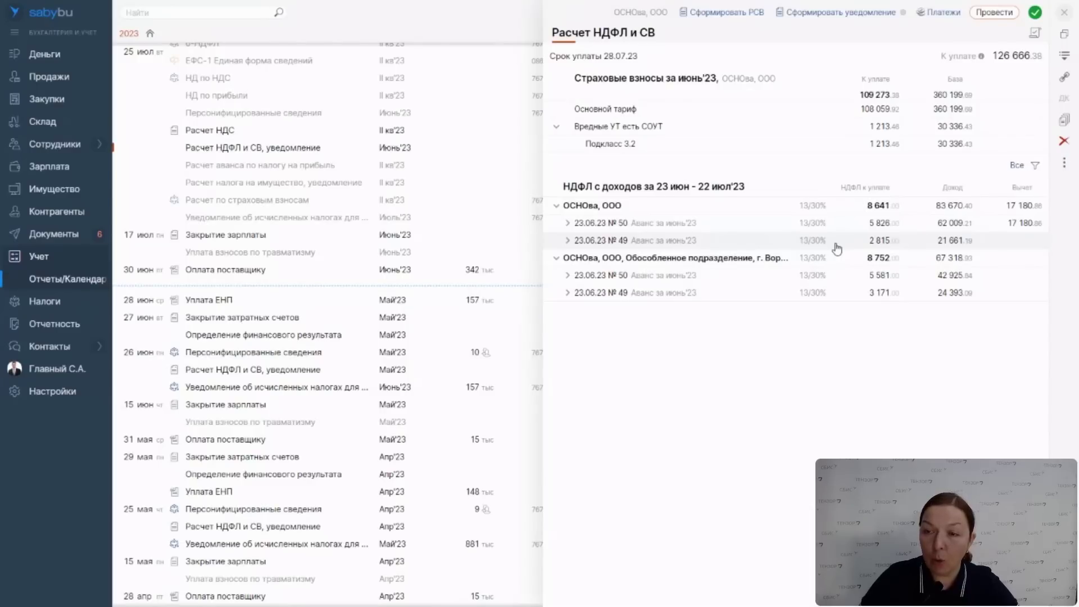
{"action": "left_click", "coordinate": [1063, 121]}
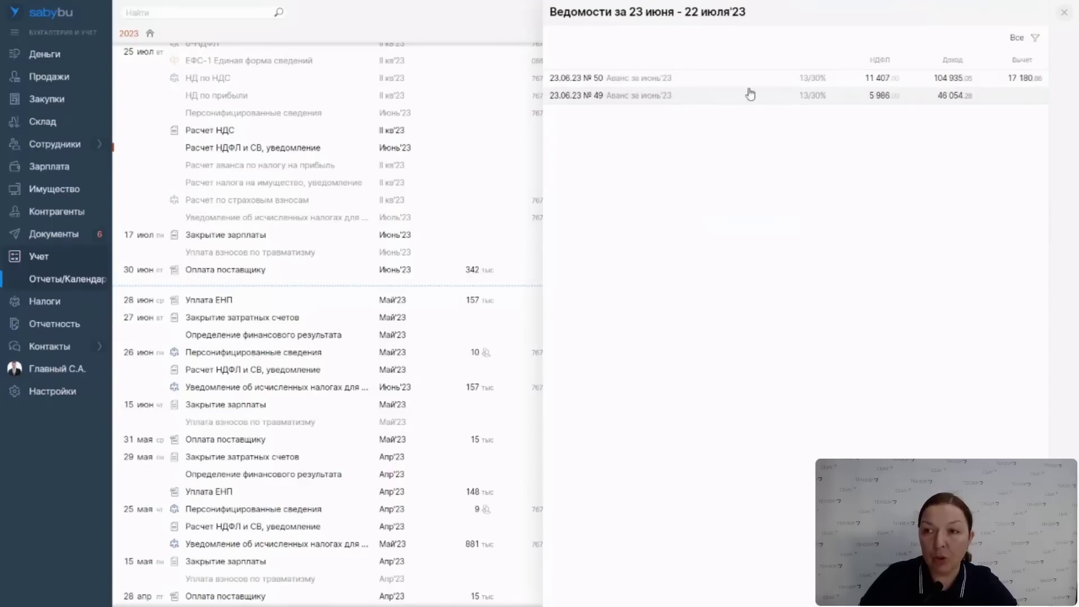
{"action": "left_click", "coordinate": [1064, 12]}
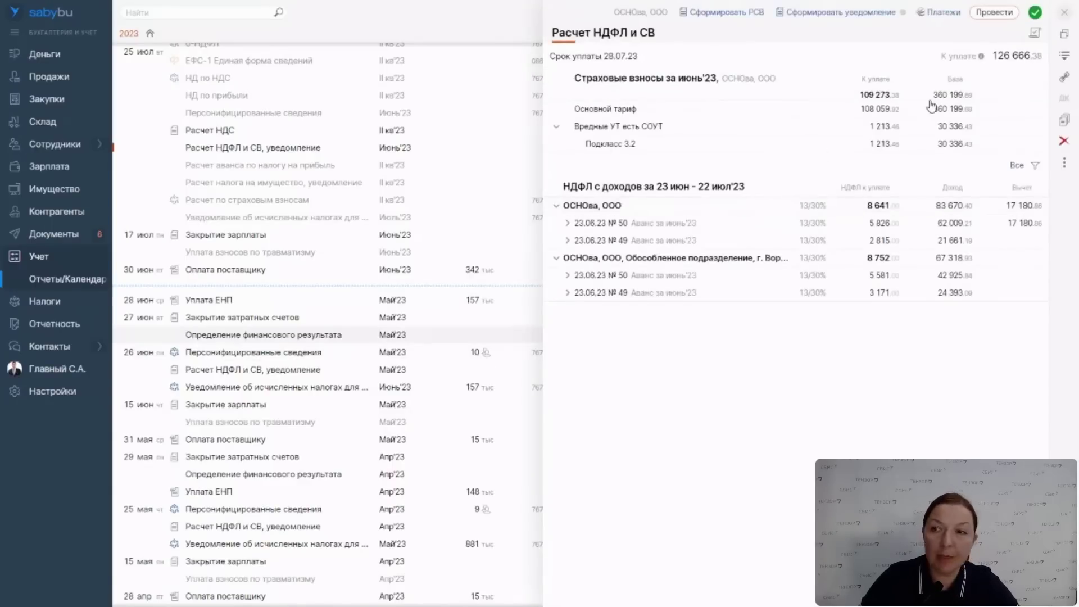
{"action": "left_click", "coordinate": [1064, 12]}
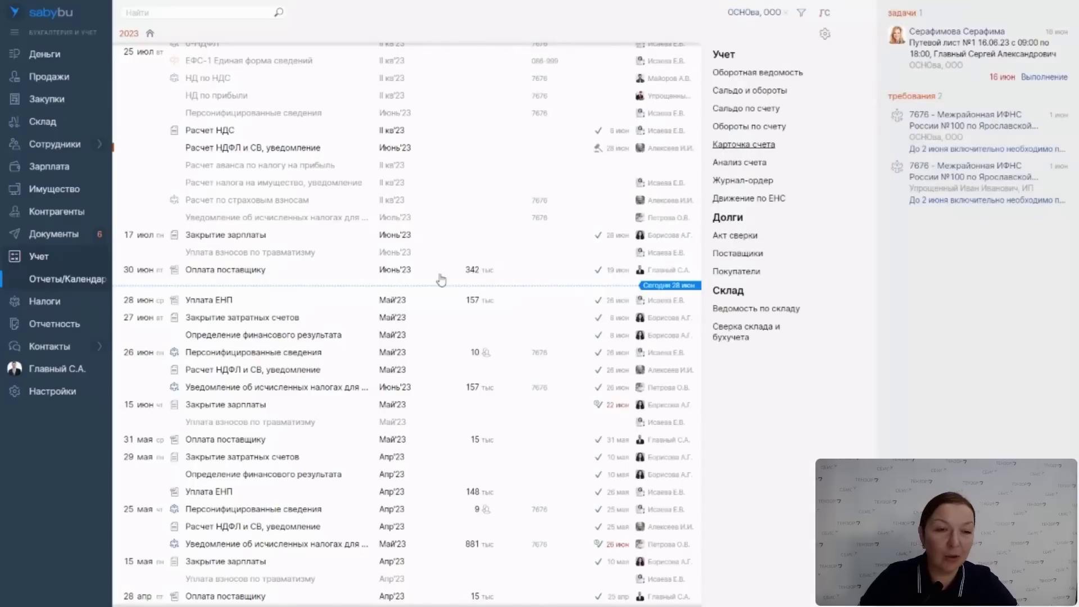
- Open the Май'23 Расчет НДФЛ и СВ and check the flagged sick-leave payout statement No. 48 in its statement list
{"action": "left_click", "coordinate": [281, 371]}
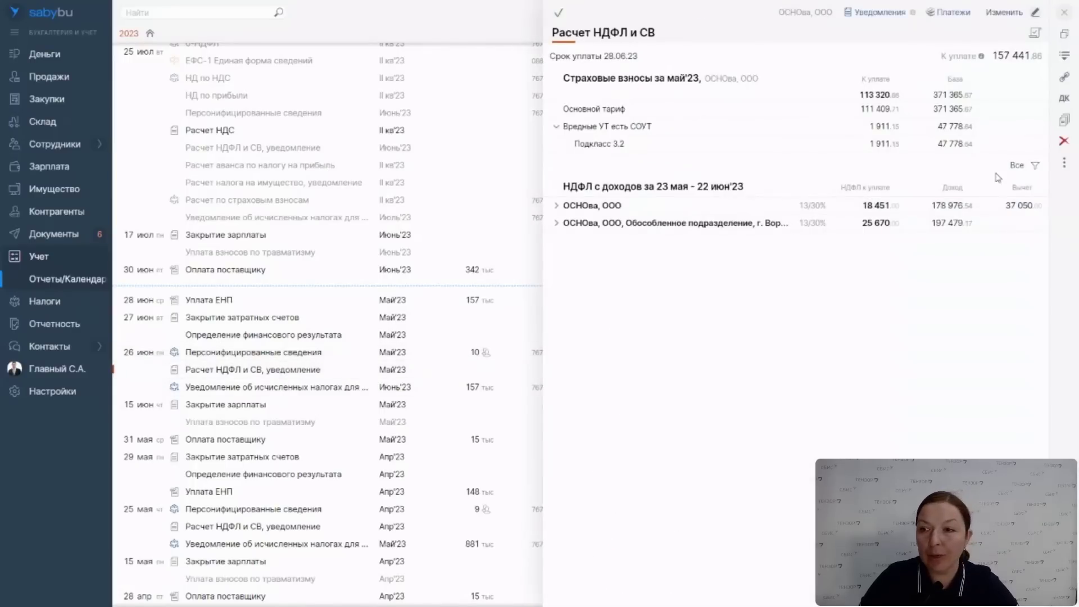
{"action": "left_click", "coordinate": [1064, 119]}
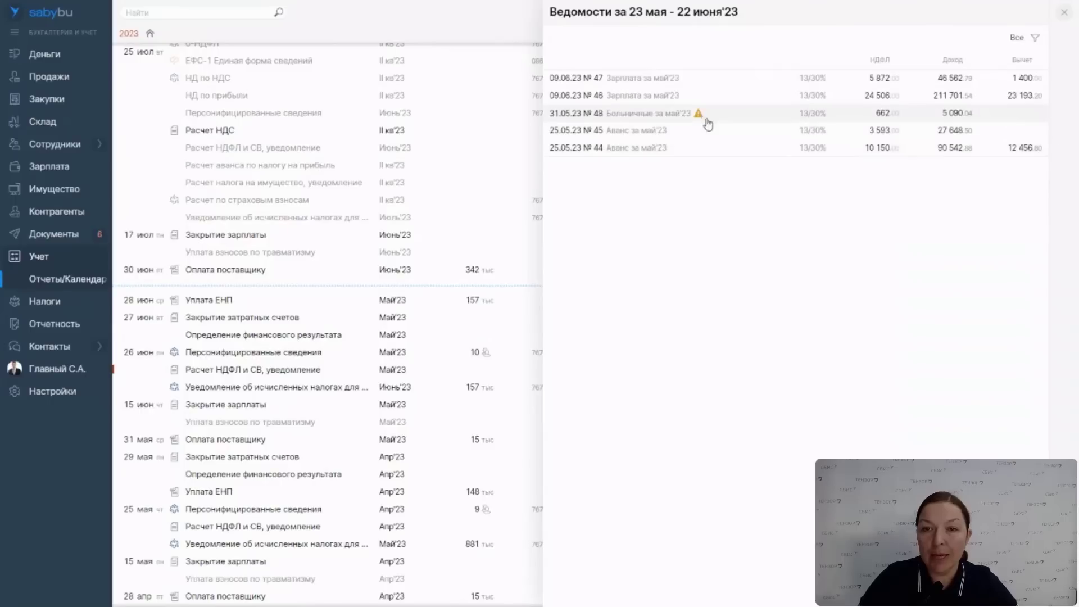
{"action": "mouse_move", "coordinate": [699, 116]}
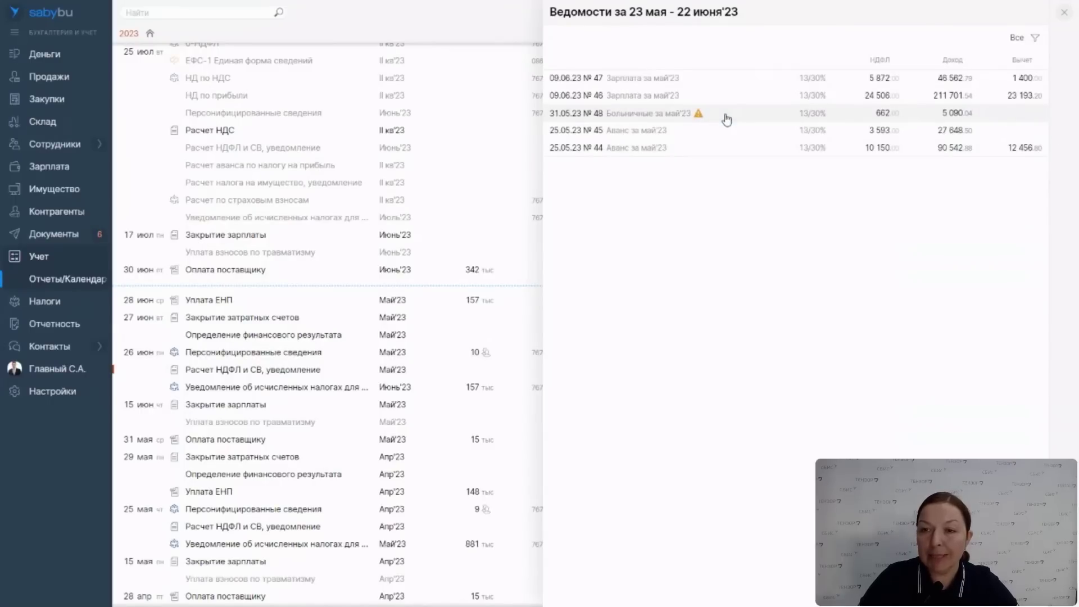
{"action": "left_click", "coordinate": [726, 118]}
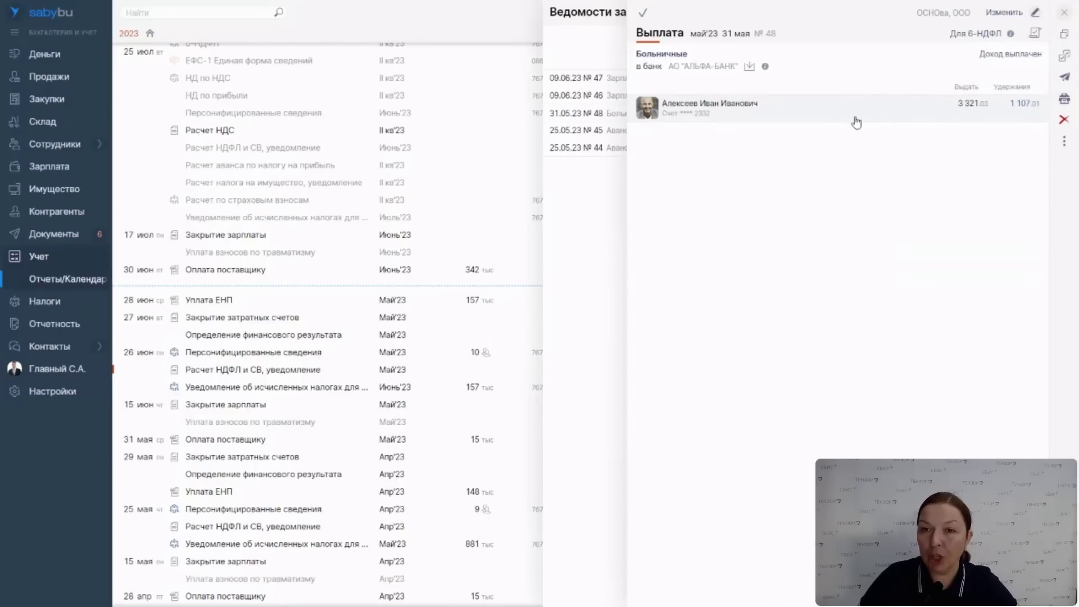
- Create the Перечисление зарплаты payment for sick-leave statement No. 48 and post it
{"action": "left_click", "coordinate": [749, 66]}
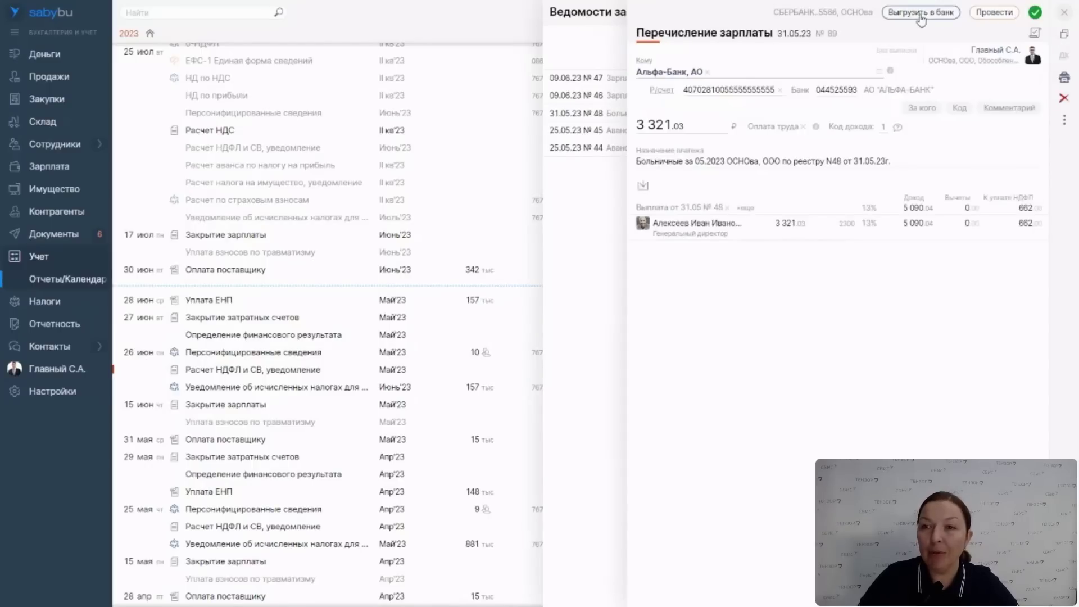
{"action": "left_click", "coordinate": [993, 12]}
{"action": "left_click", "coordinate": [507, 336]}
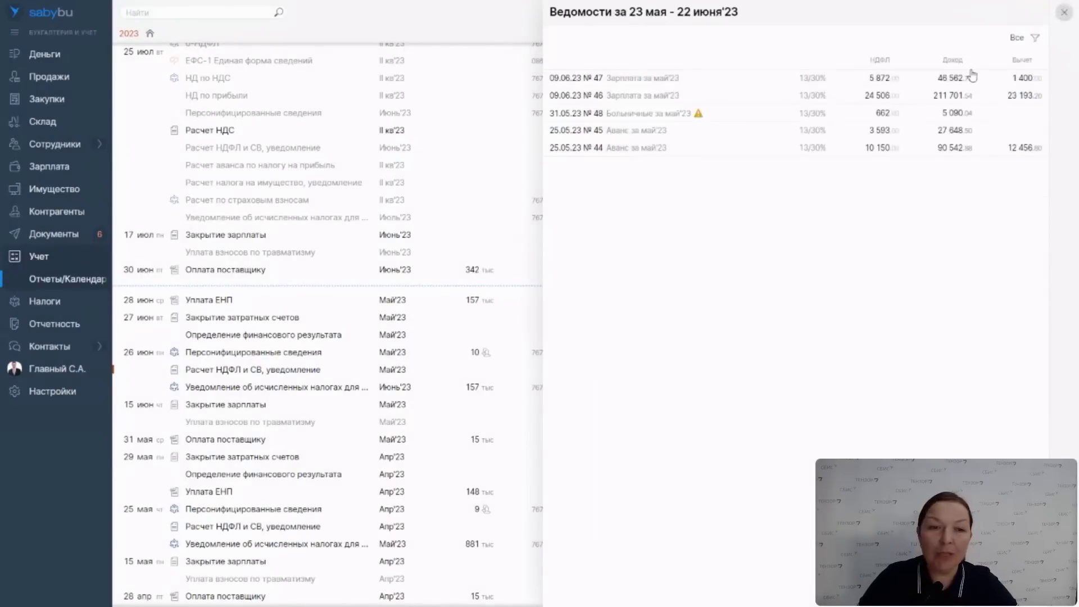
- Reopen the Май'23 Расчет НДФЛ и СВ and review its НДФЛ by company, separate division and sick-leave statement No. 48
{"action": "left_click", "coordinate": [300, 369]}
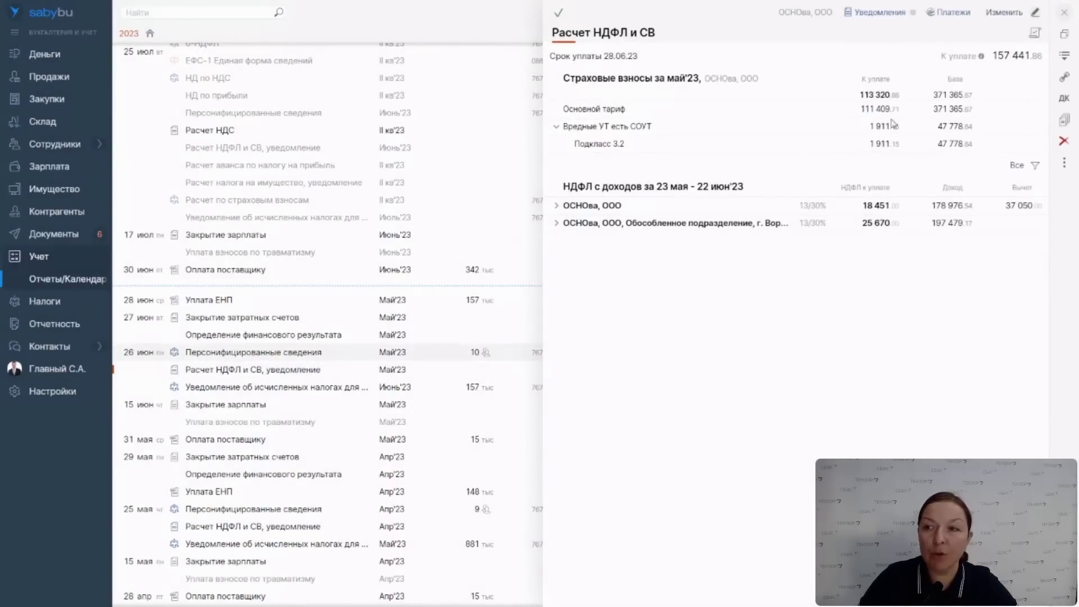
{"action": "key", "text": "Escape"}
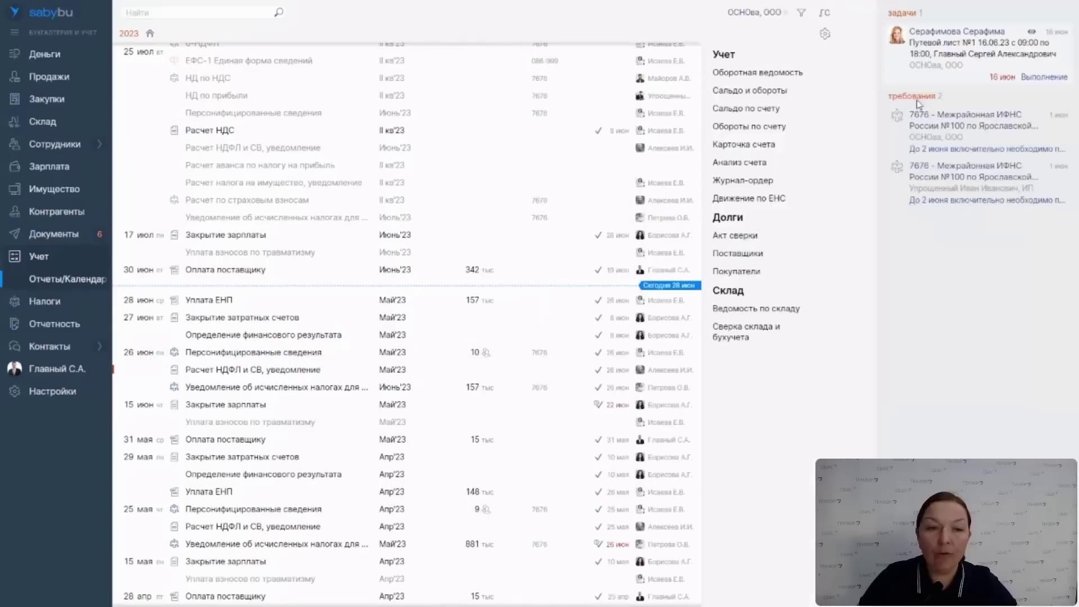
{"action": "left_click", "coordinate": [293, 372]}
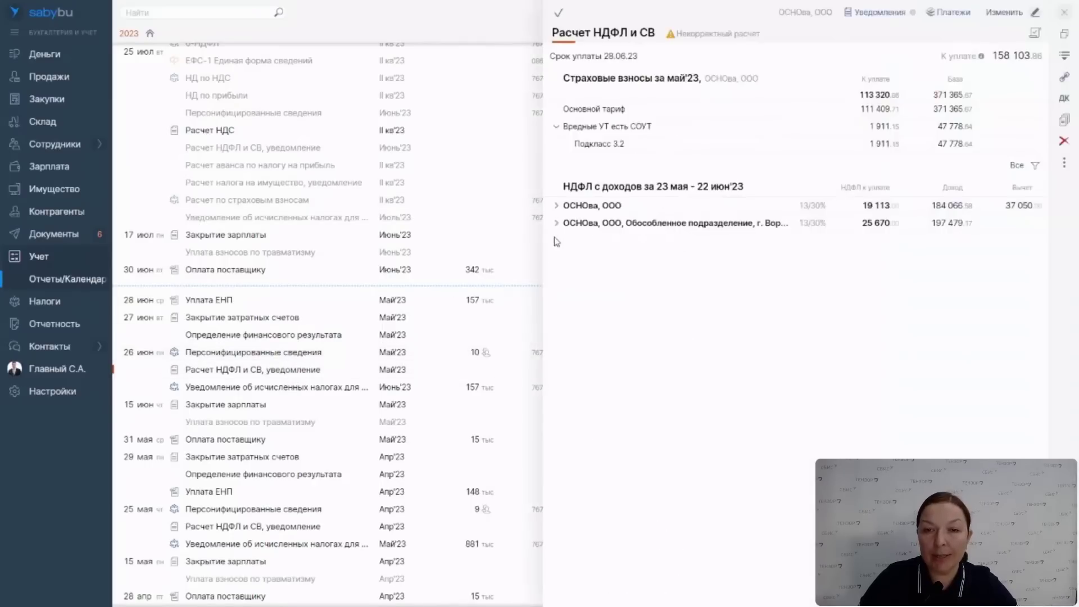
{"action": "left_click", "coordinate": [556, 205]}
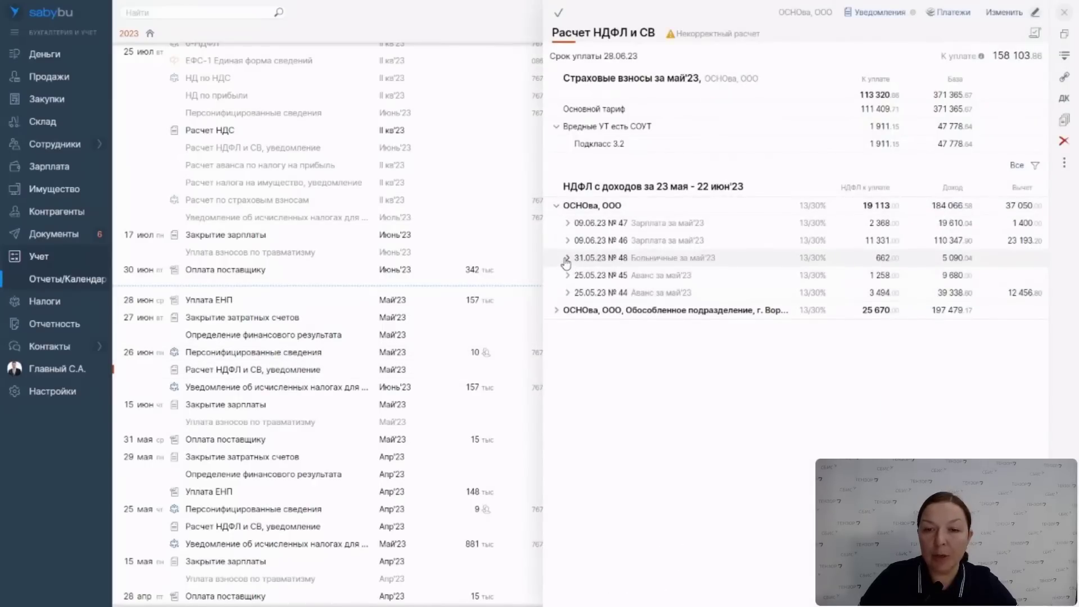
{"action": "left_click", "coordinate": [568, 258]}
{"action": "left_click", "coordinate": [637, 328]}
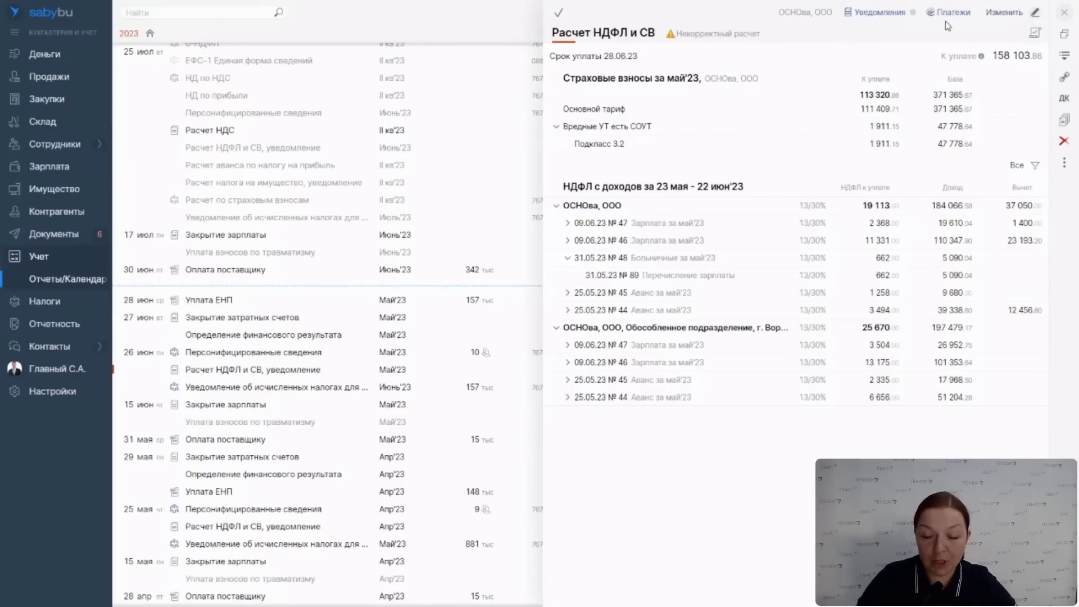
{"action": "left_click", "coordinate": [1064, 13]}
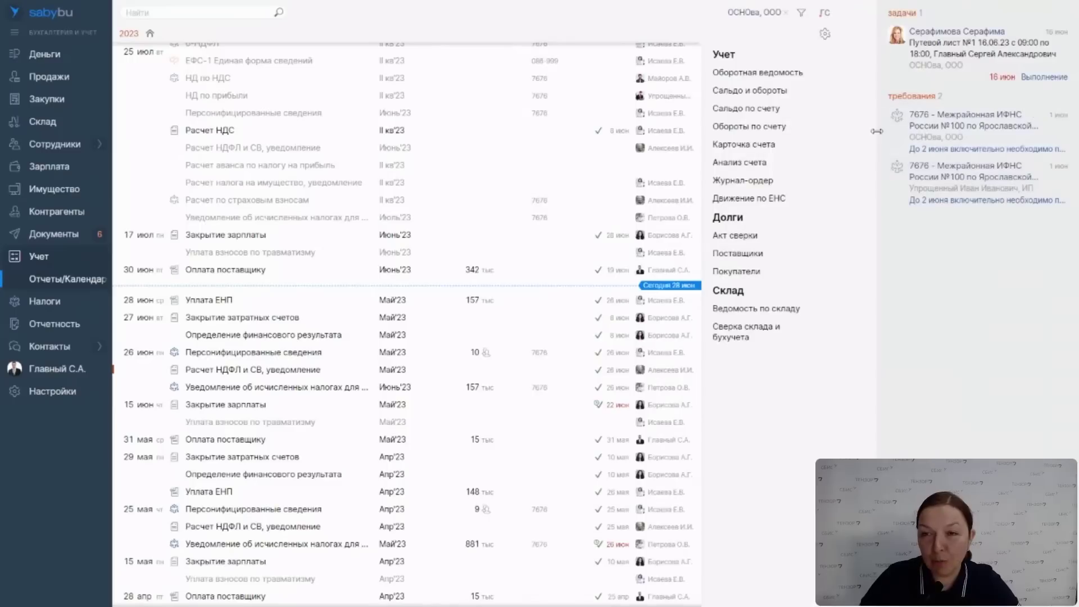
- Build the Движение по ЕНС report for ОСНОва, ООО for the whole ЕНС, and rebuild it by payment due date 28 июн'23
{"action": "left_click", "coordinate": [777, 200]}
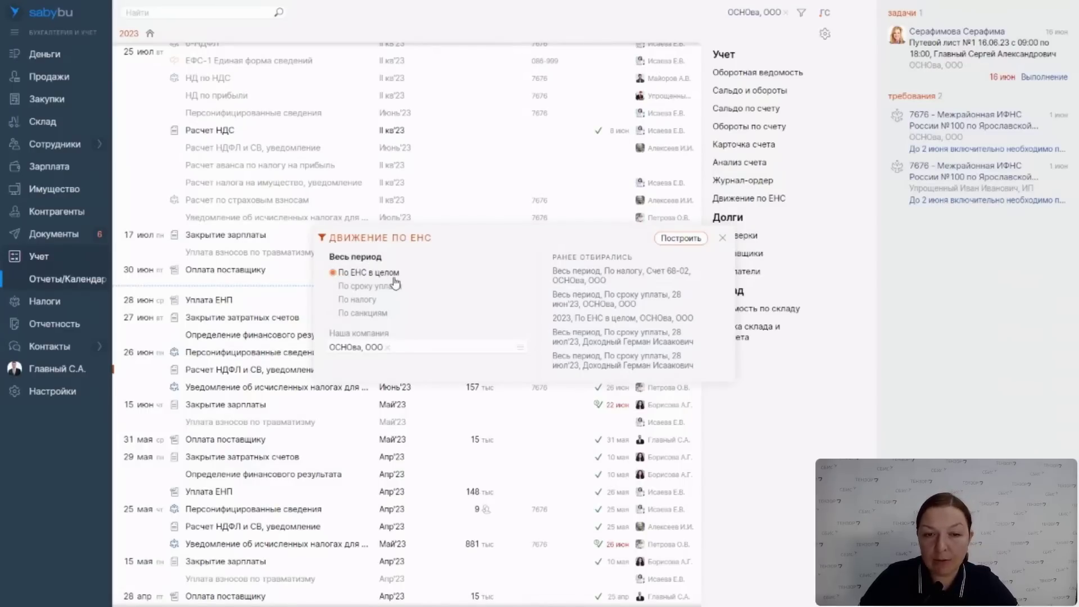
{"action": "left_click", "coordinate": [680, 238]}
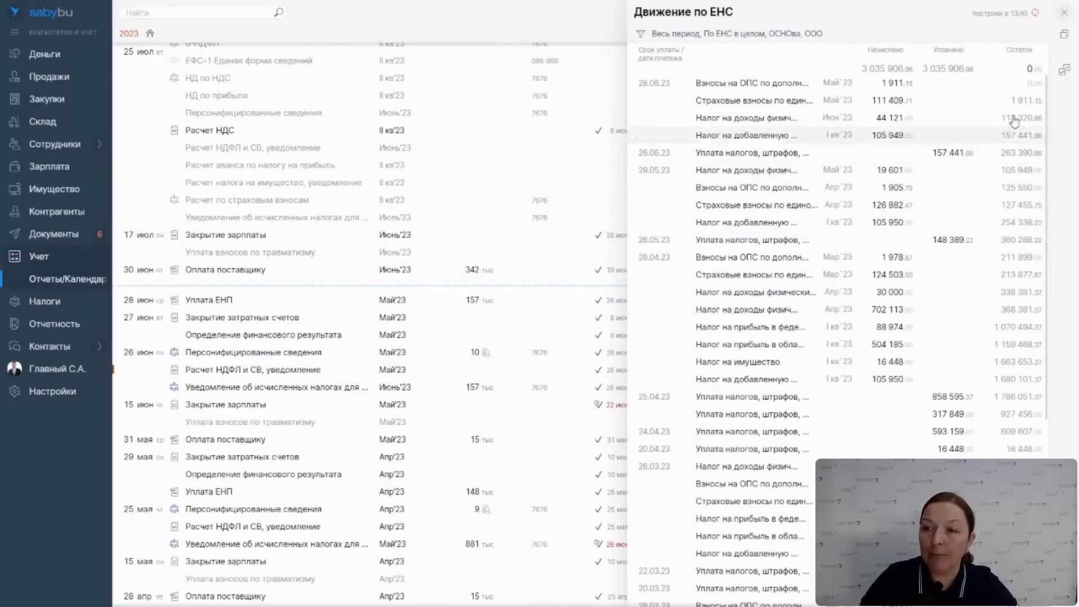
{"action": "scroll", "coordinate": [1007, 414], "scroll_direction": "down", "scroll_amount": 2}
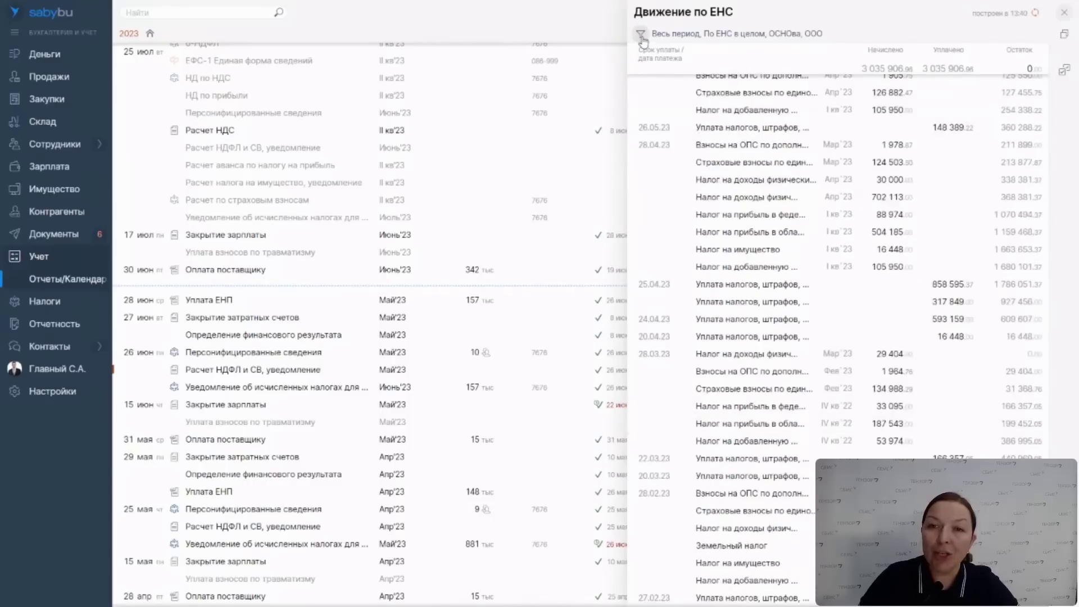
{"action": "left_click", "coordinate": [644, 34]}
{"action": "left_click", "coordinate": [674, 82]}
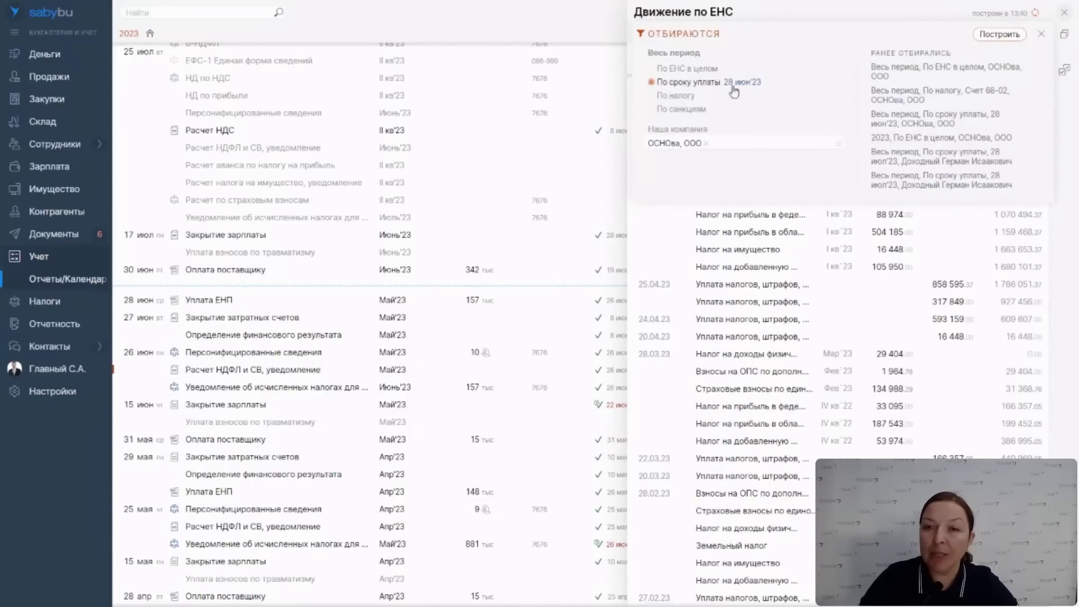
{"action": "left_click", "coordinate": [1003, 35]}
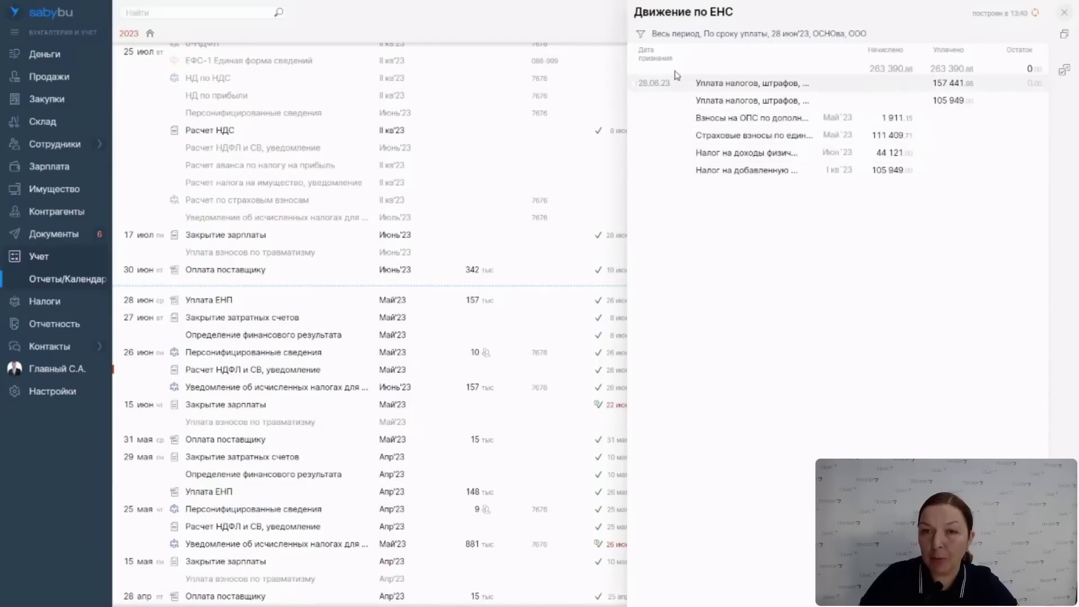
- Rebuild the Движение по ЕНС report by tax for account 68-02 Налог на добавленную стоимость, review it and close it
{"action": "left_click", "coordinate": [641, 34]}
{"action": "left_click", "coordinate": [675, 95]}
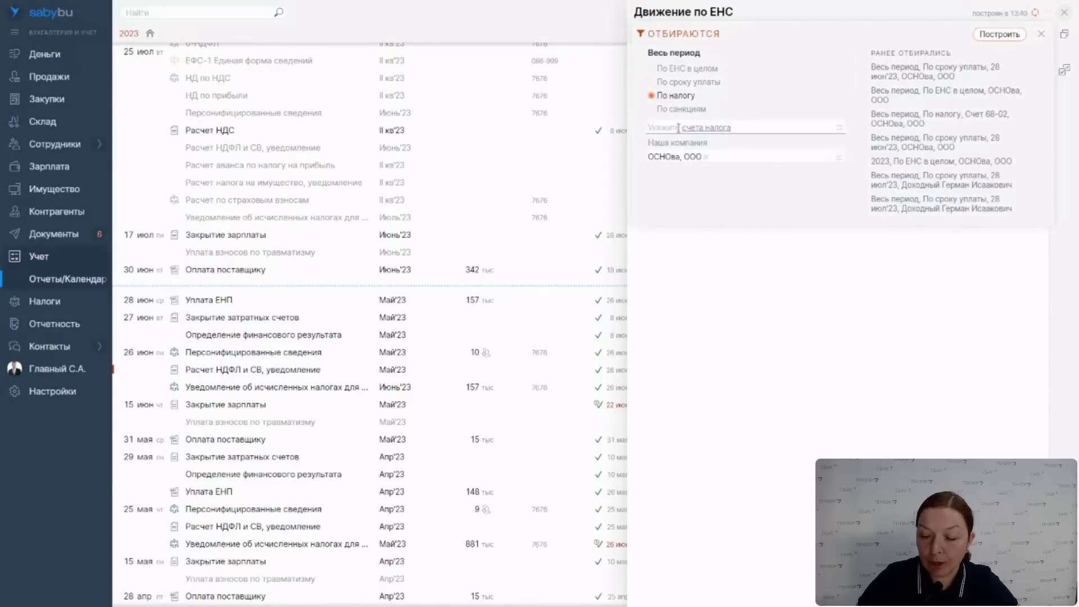
{"action": "type", "text": "68"}
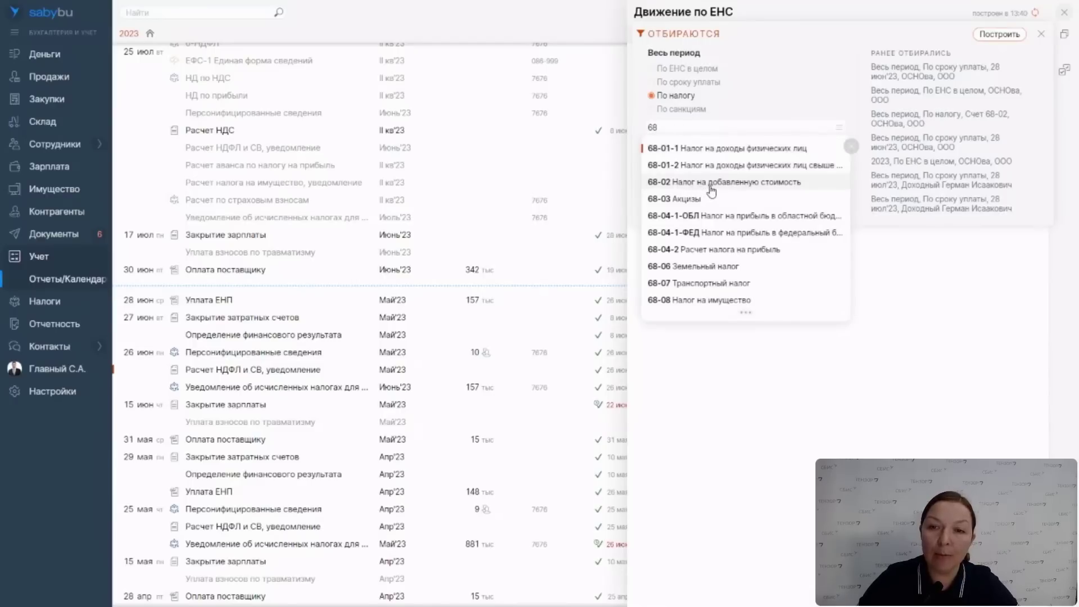
{"action": "left_click", "coordinate": [695, 180]}
{"action": "left_click", "coordinate": [989, 34]}
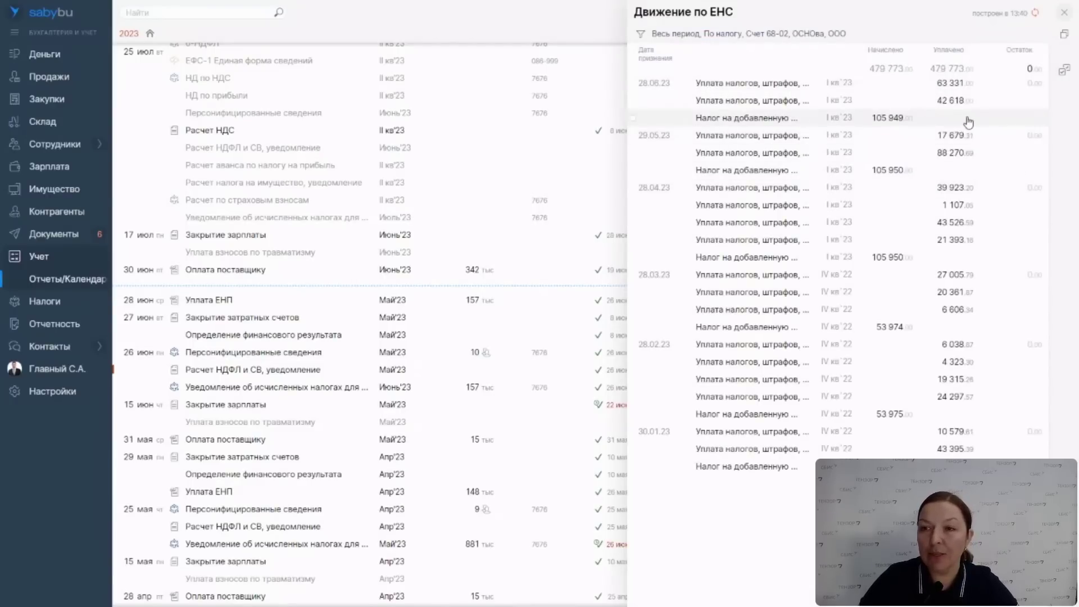
{"action": "left_click", "coordinate": [1064, 15]}
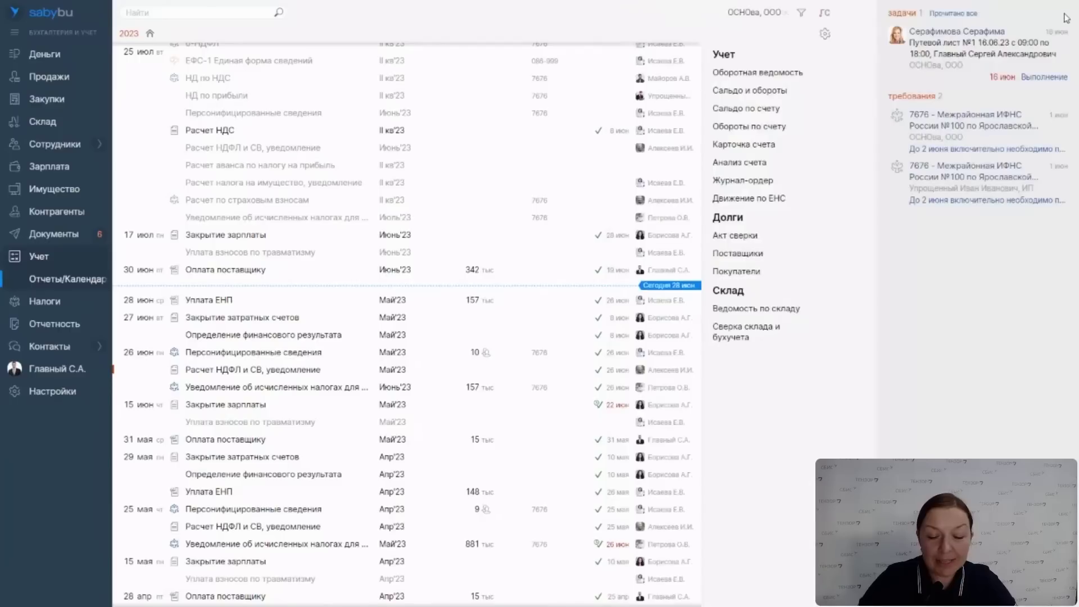